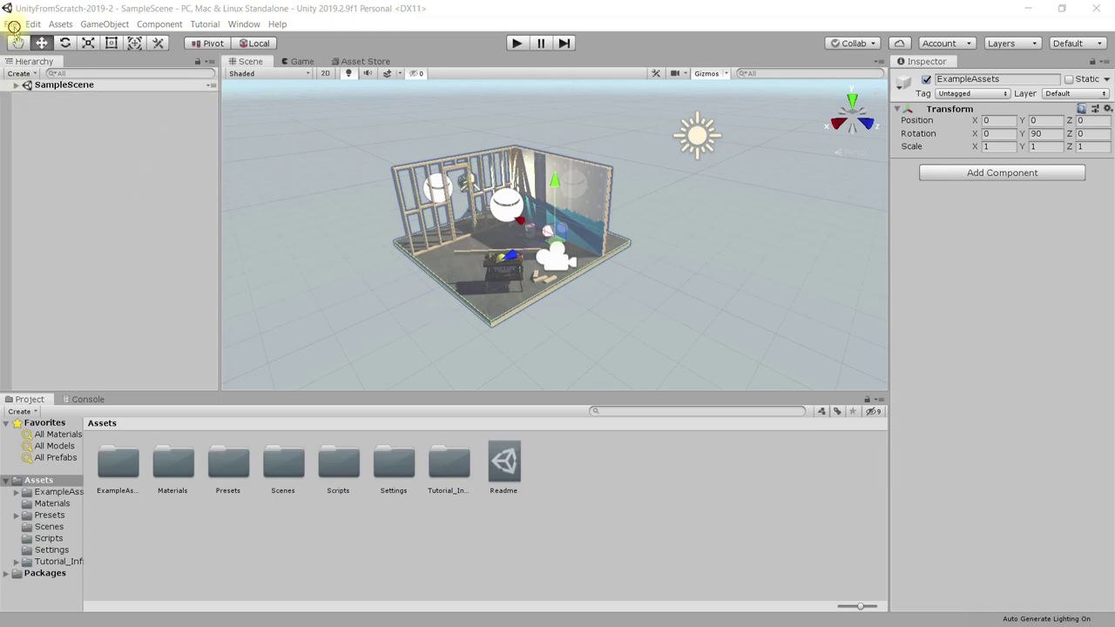
# Create a new Untitled scene with File > New Scene.
pyautogui.click(10, 23)
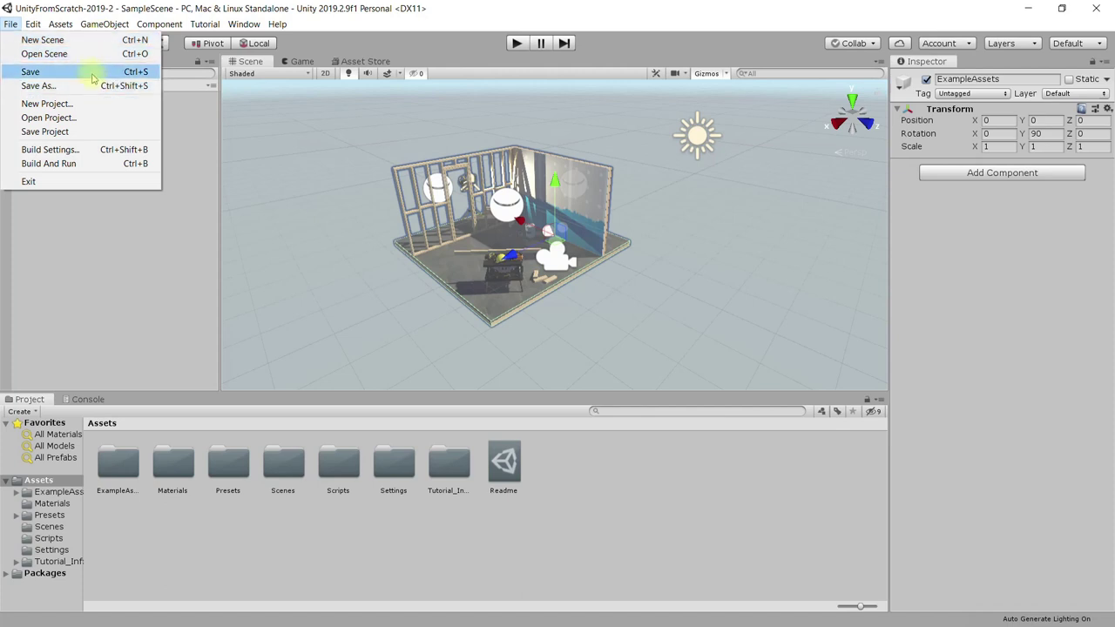
pyautogui.click(59, 42)
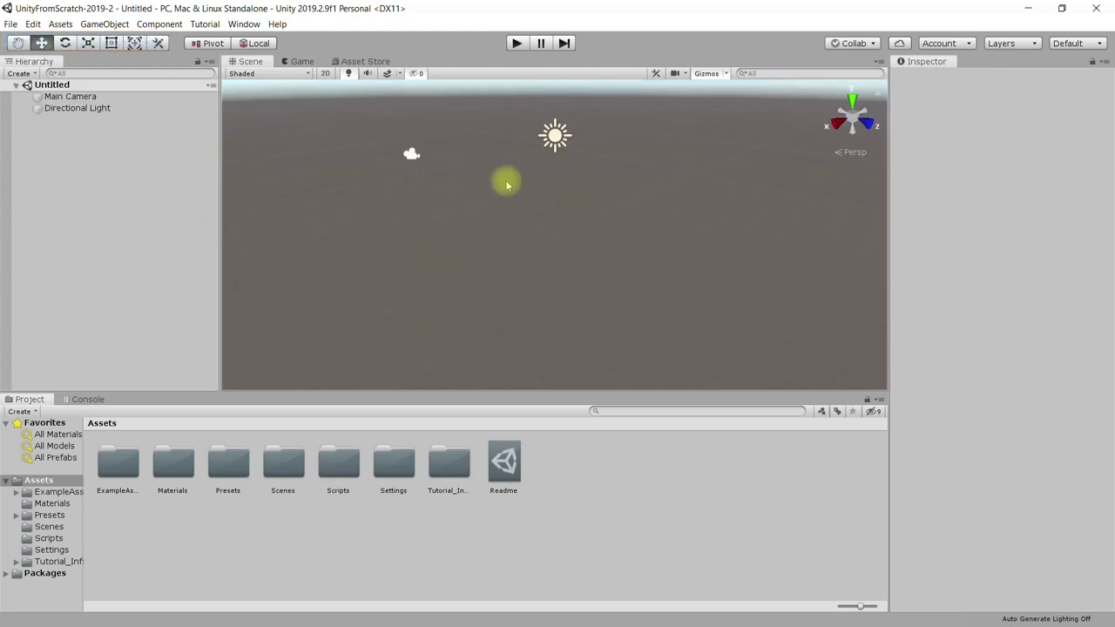
# Delete the Main Camera from the Untitled scene, keeping only the Directional Light.
pyautogui.click(555, 134)
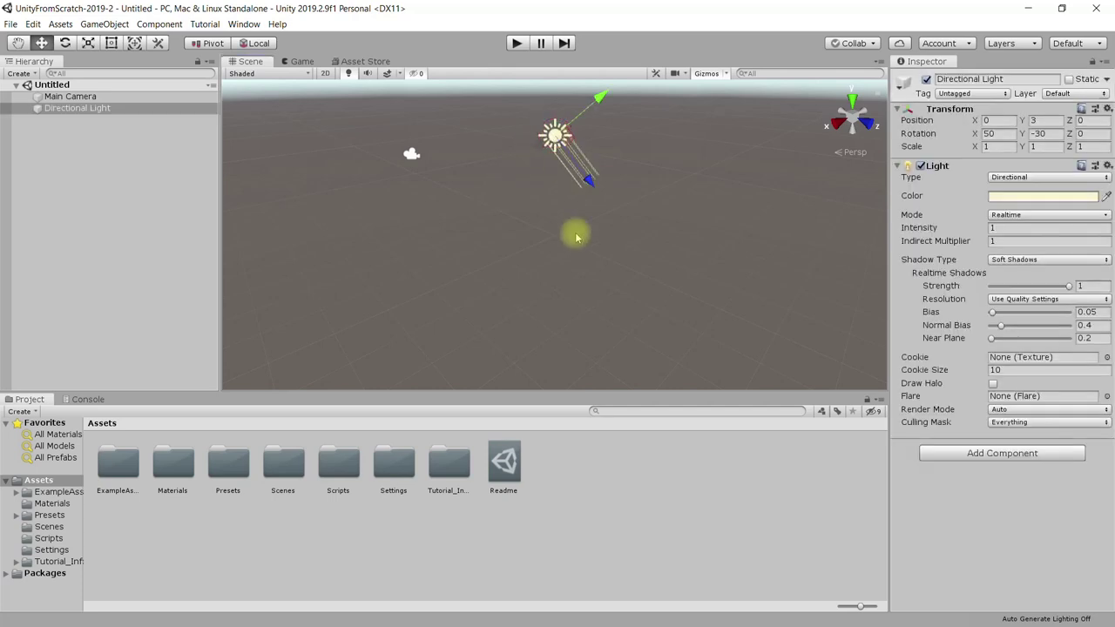
pyautogui.click(411, 155)
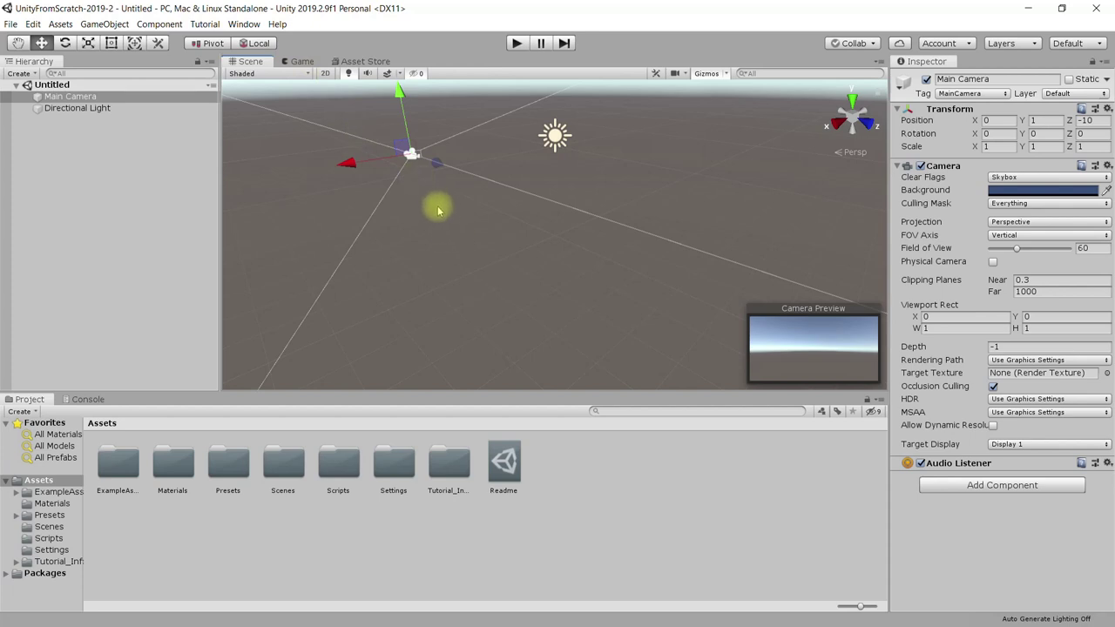
pyautogui.press('Delete')
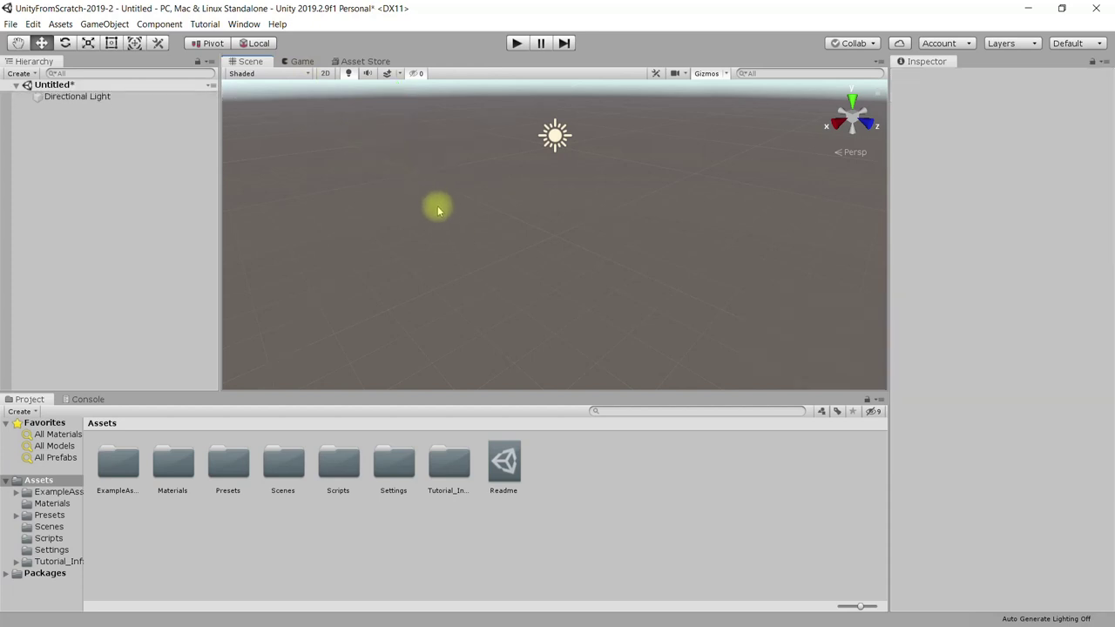
# Check that the Game view shows no camera rendering, then undo to restore the Main Camera.
pyautogui.click(294, 62)
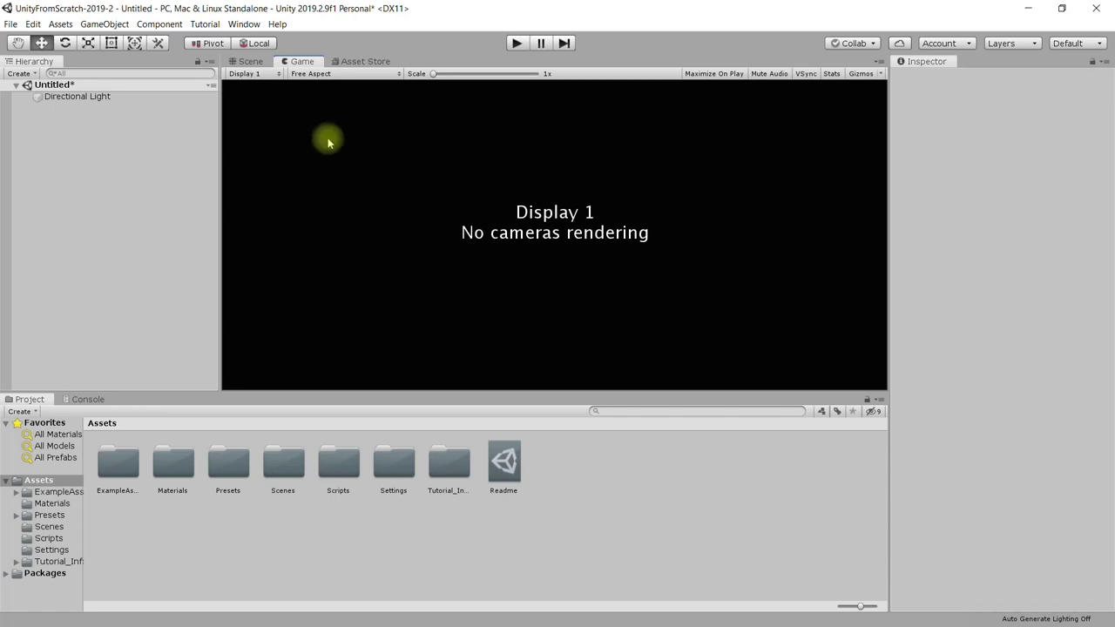
pyautogui.click(245, 62)
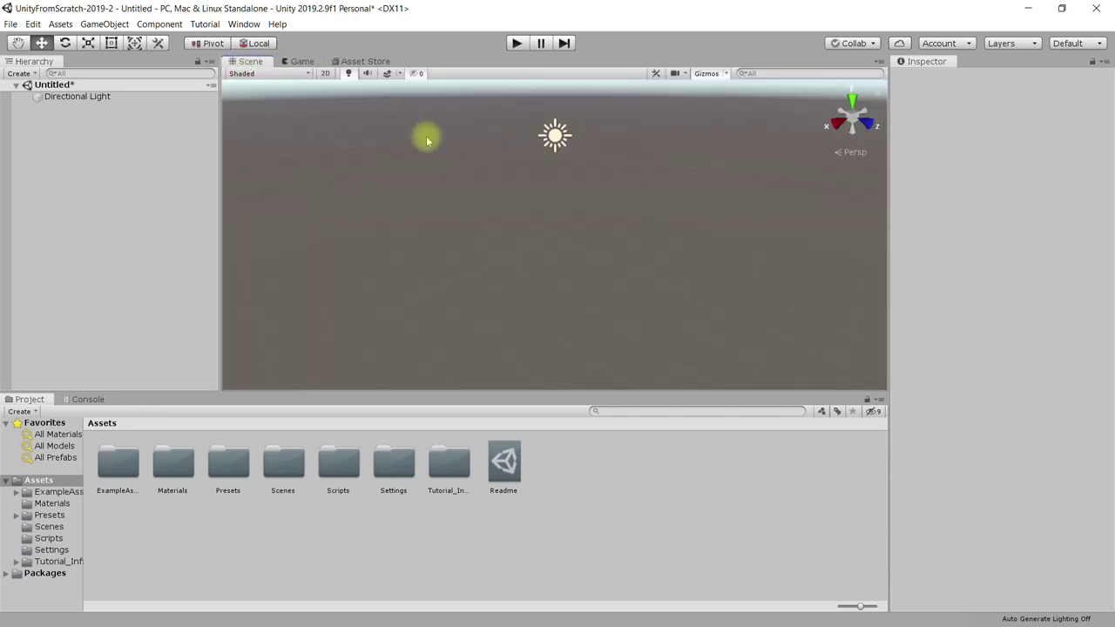
pyautogui.hotkey('ctrl', 'z')
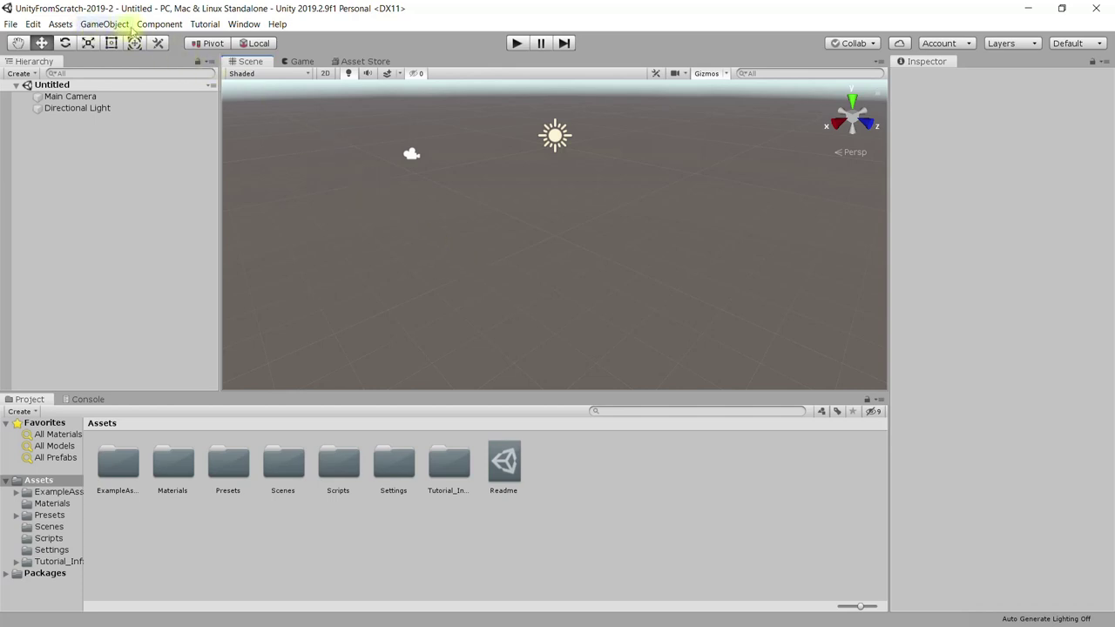
# Add a 3D Cube at position 0, 0, 0 and select it in the Hierarchy.
pyautogui.click(120, 28)
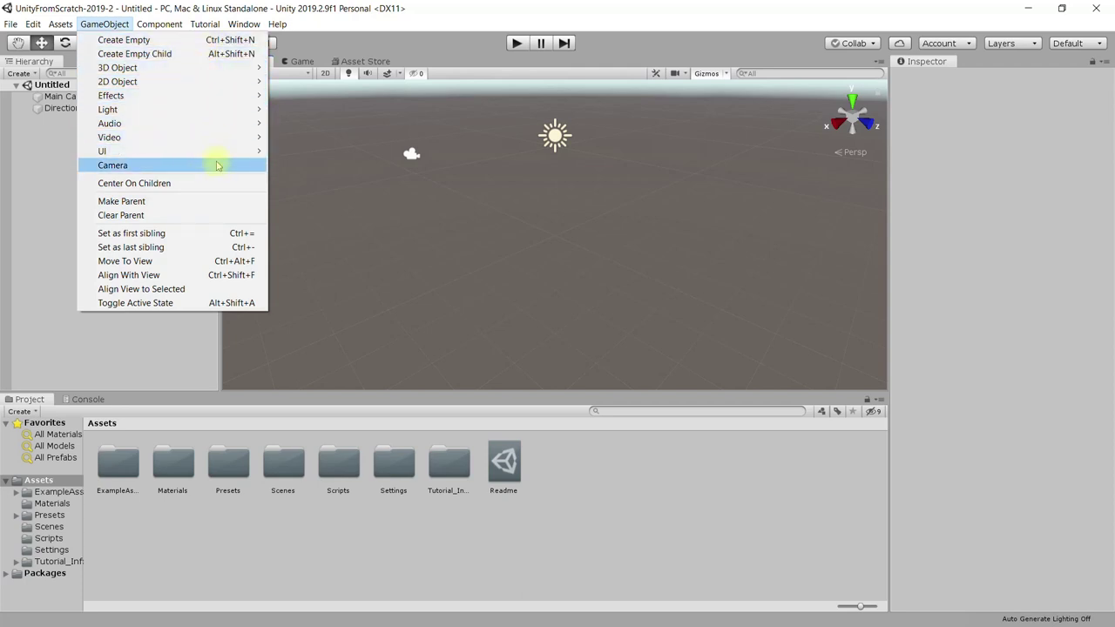
pyautogui.moveTo(131, 70)
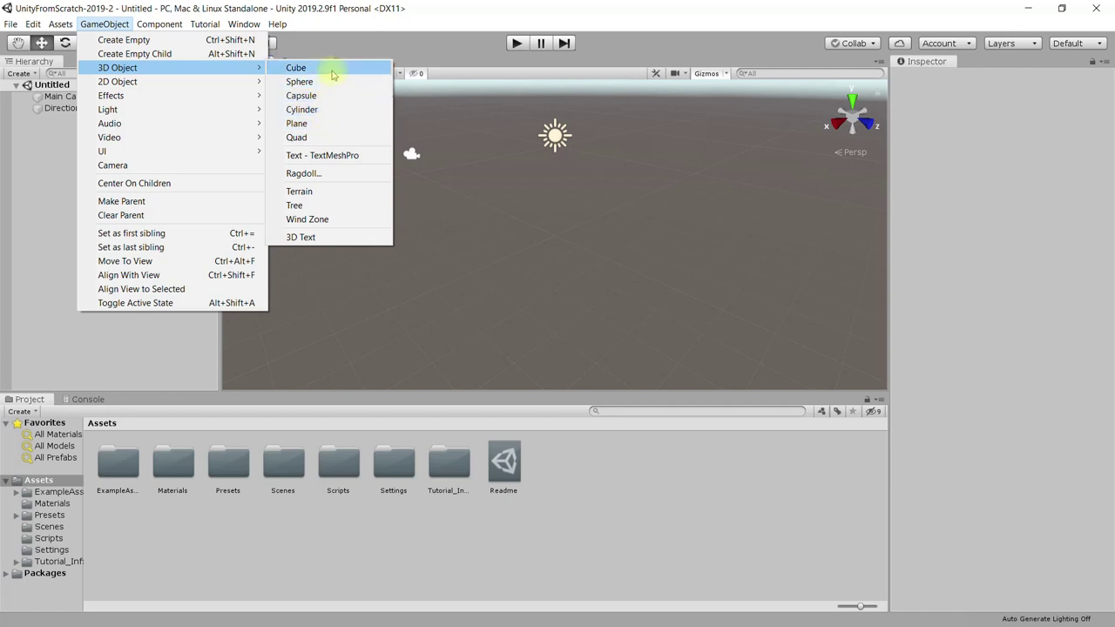
pyautogui.click(332, 75)
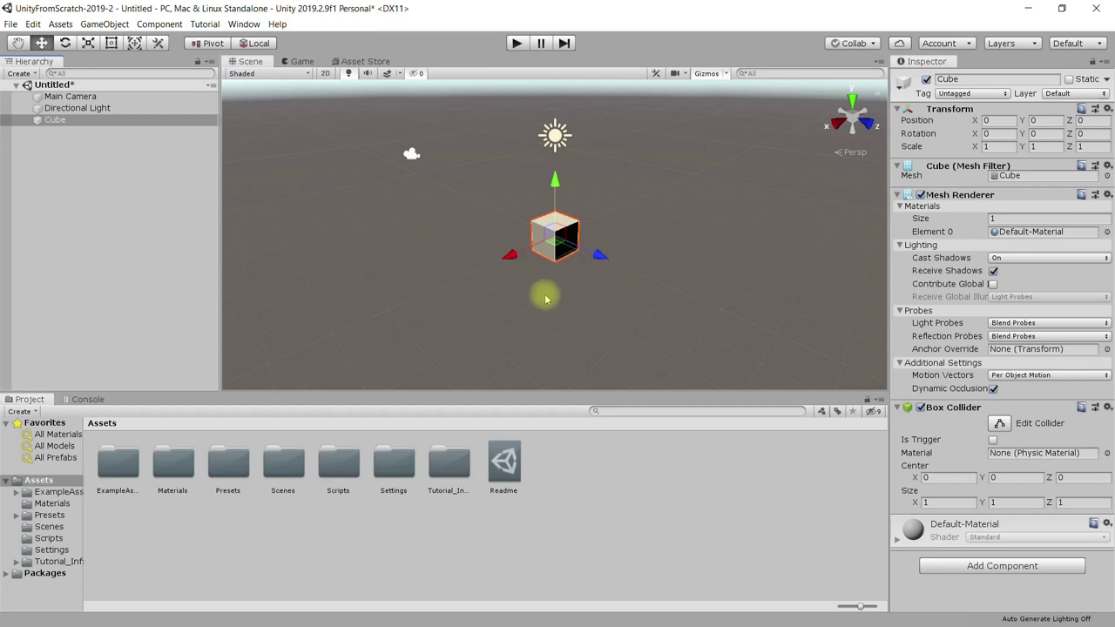
pyautogui.click(82, 120)
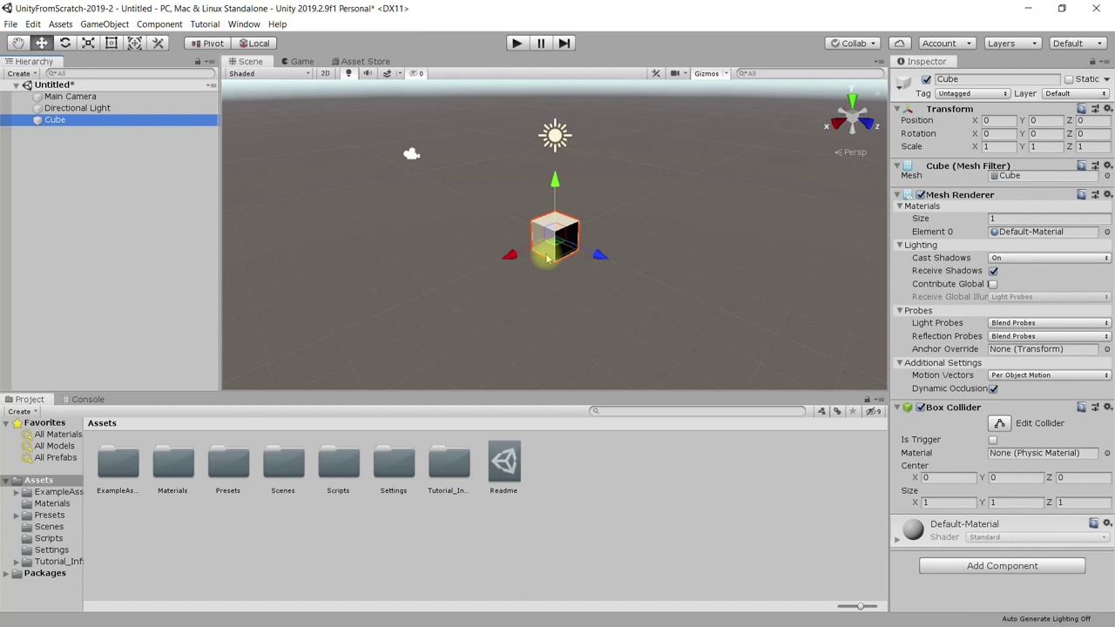
pyautogui.click(976, 80)
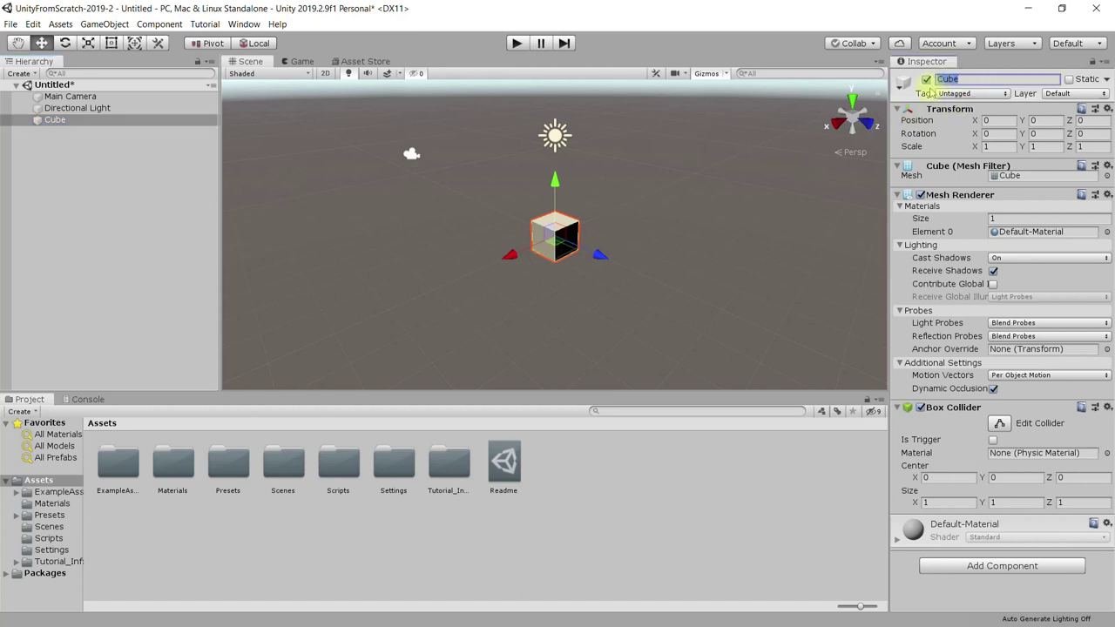
# Rename the Cube to 'Wall' in the Inspector name field.
pyautogui.write('L')
pyautogui.write('ig')
pyautogui.press('BackSpace')
pyautogui.press('BackSpace')
pyautogui.press('BackSpace')
pyautogui.write('Wall')
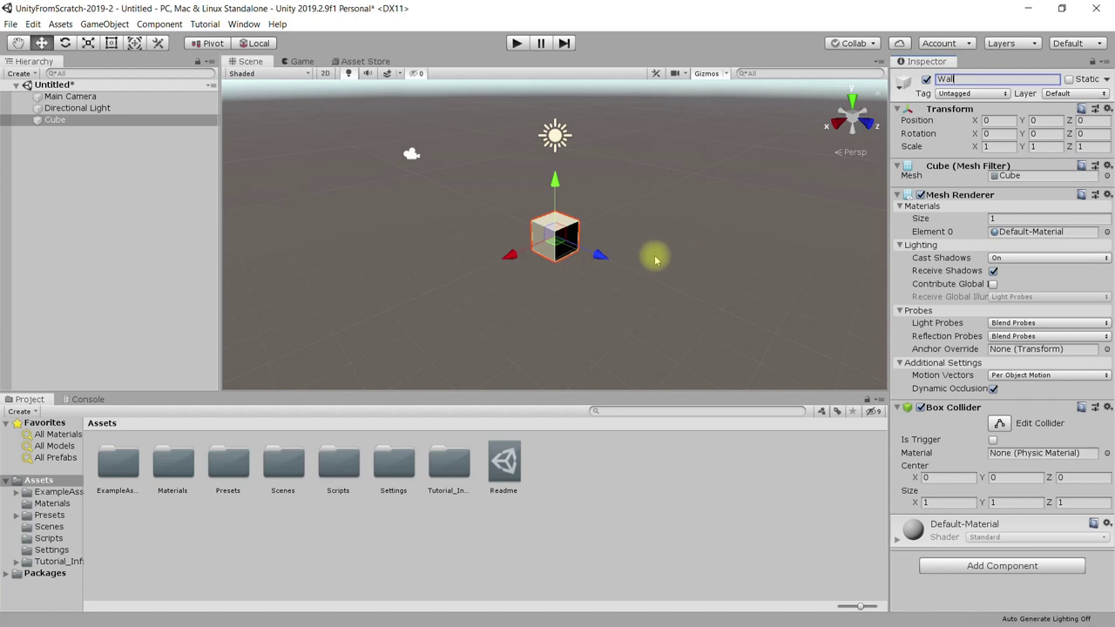
pyautogui.press('Return')
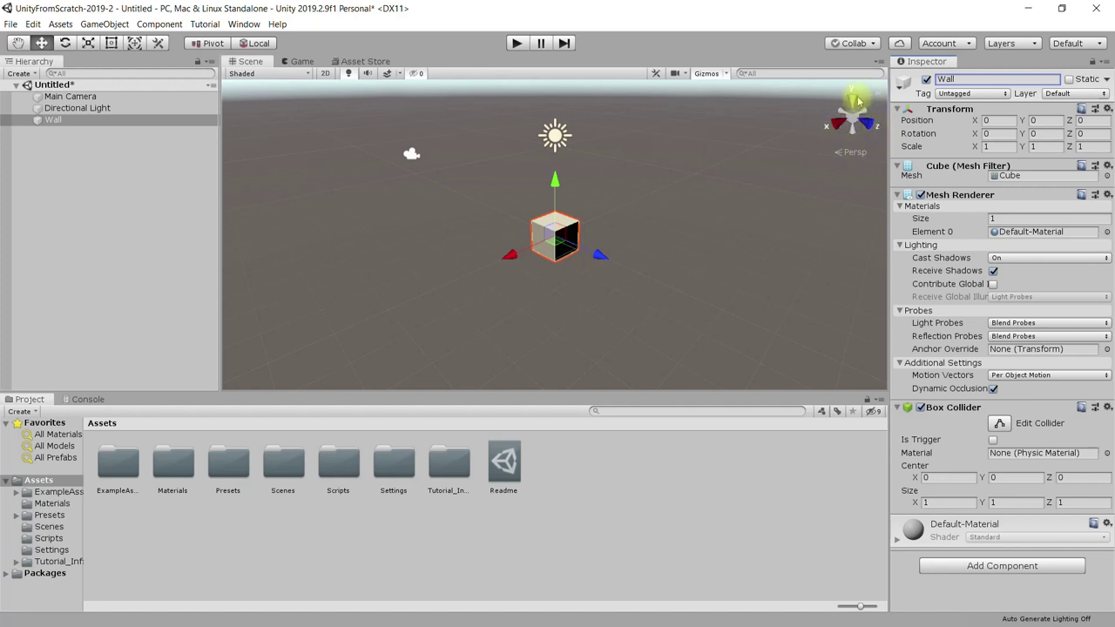
# Drag the Wall cube to about -0.37, -0.13, 0.54 and pan the Scene view.
pyautogui.moveTo(561, 185)
pyautogui.mouseDown()
pyautogui.moveTo(565, 160)
pyautogui.moveTo(562, 175)
pyautogui.mouseUp()
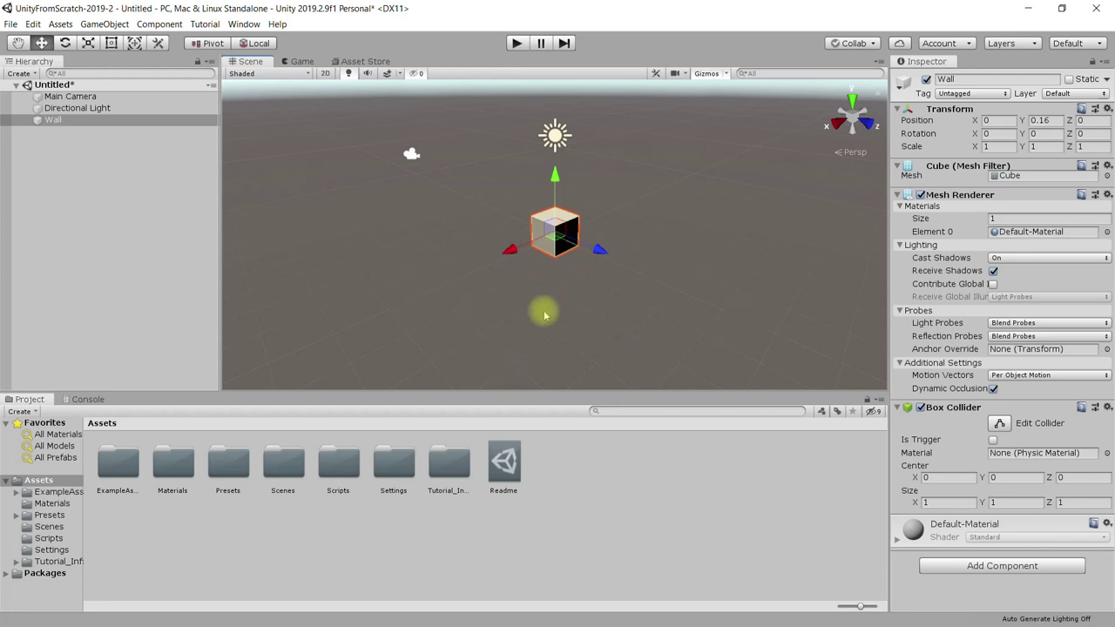
pyautogui.moveTo(599, 253); pyautogui.dragTo(523, 245)
pyautogui.moveTo(573, 187)
pyautogui.mouseDown()
pyautogui.moveTo(580, 164)
pyautogui.moveTo(579, 184)
pyautogui.mouseUp()
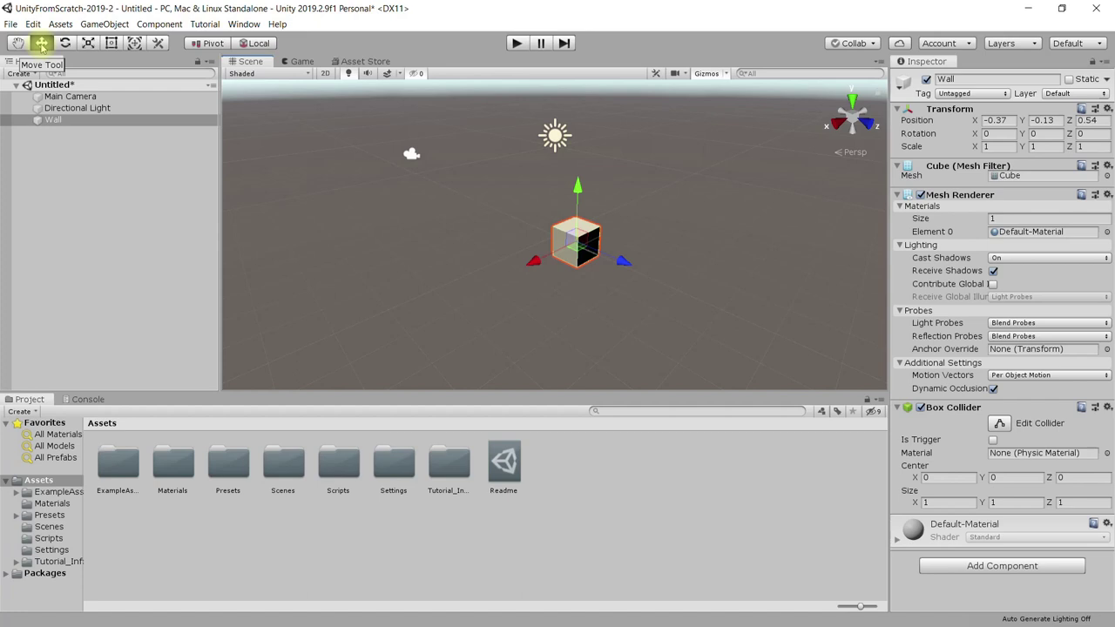
pyautogui.click(17, 44)
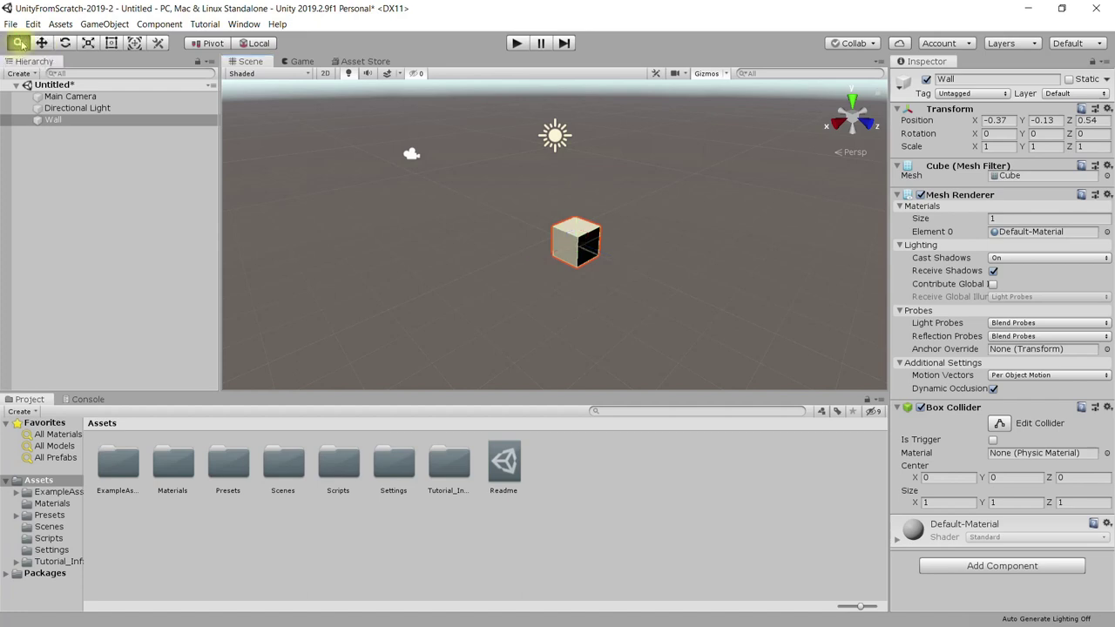
pyautogui.moveTo(592, 270); pyautogui.dragTo(596, 252)
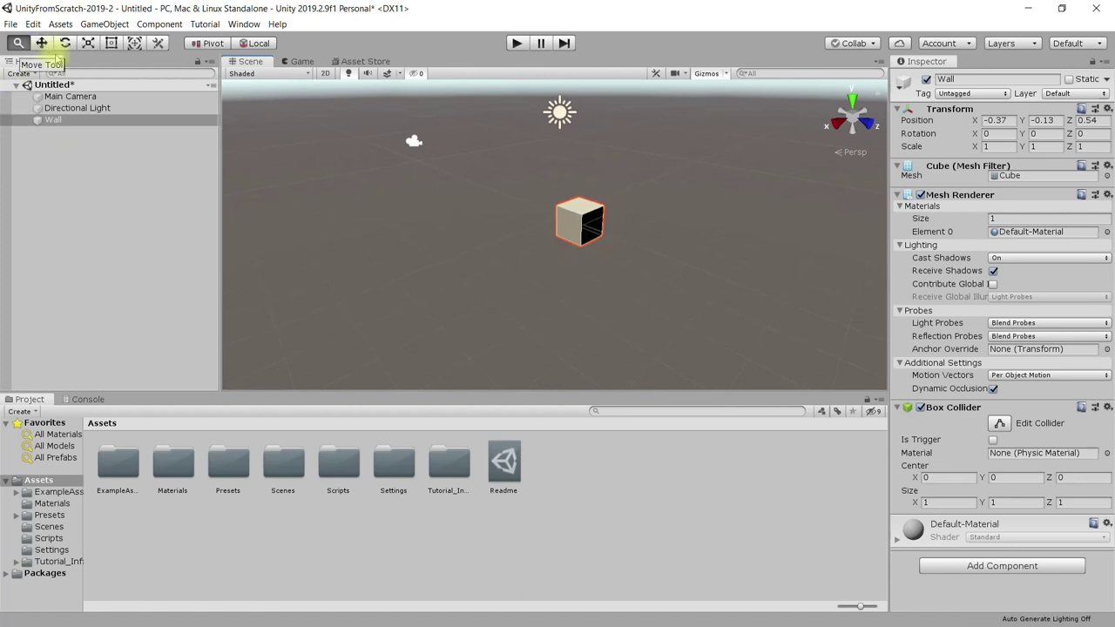
pyautogui.click(386, 201)
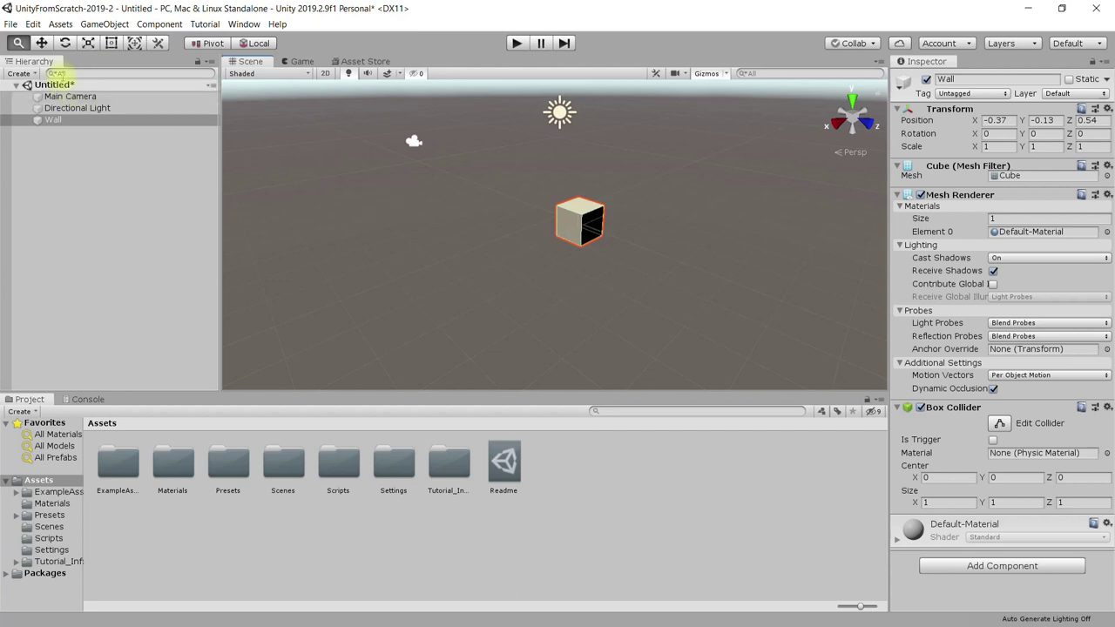
# Cycle through the Hand, Move, Rotate, Scale, Rect and Transform tools (Q/W/E/R/T/Y), ending on Move.
pyautogui.click(41, 43)
pyautogui.click(20, 44)
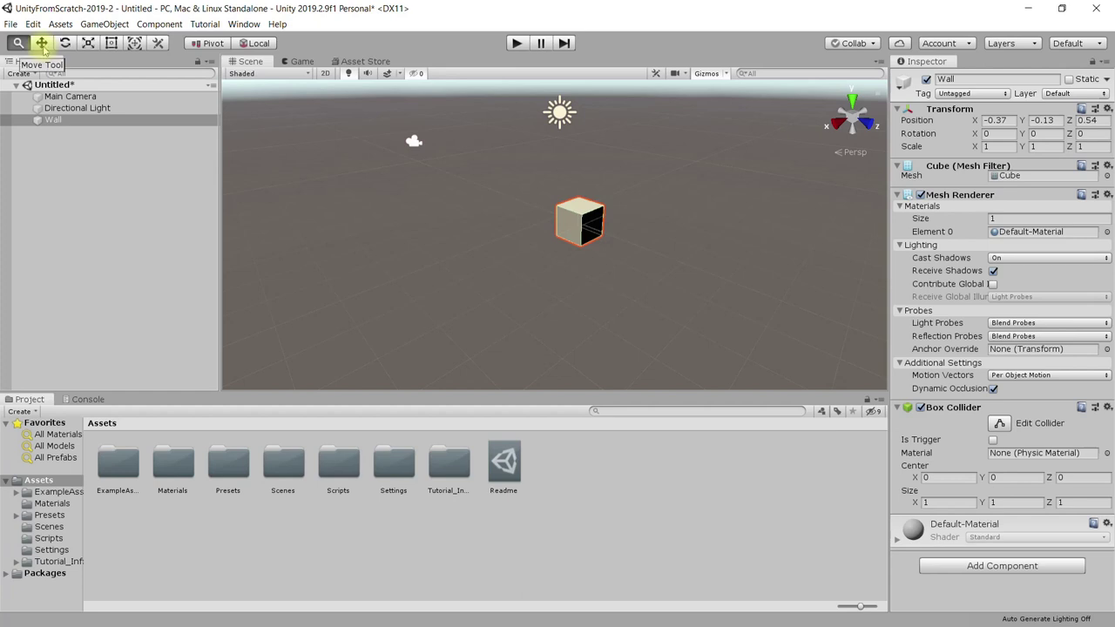
pyautogui.press('q')
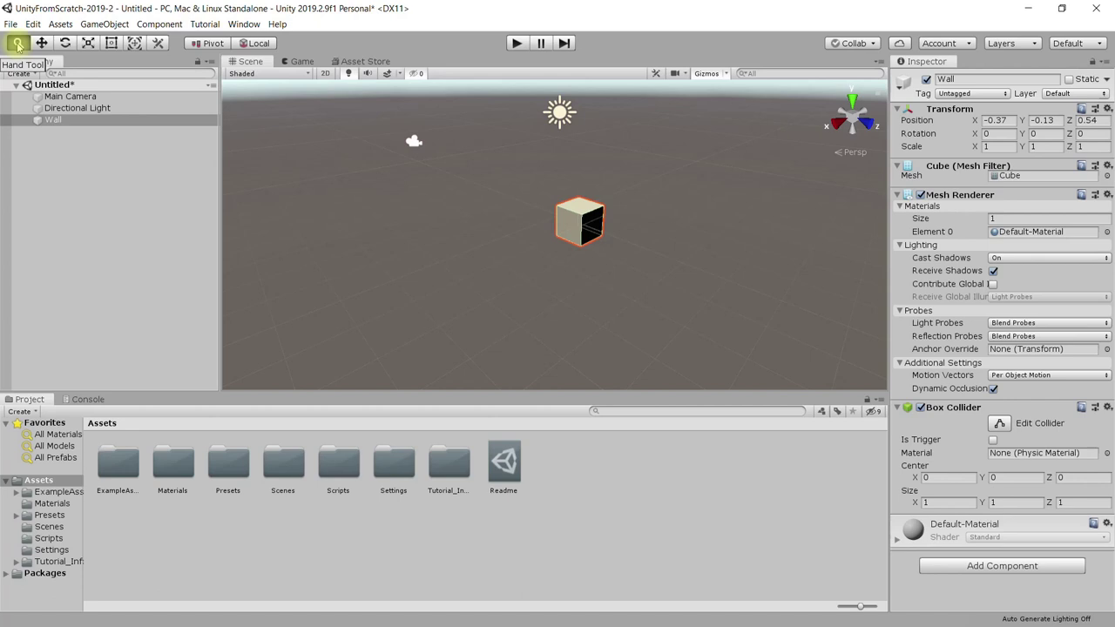
pyautogui.press('w')
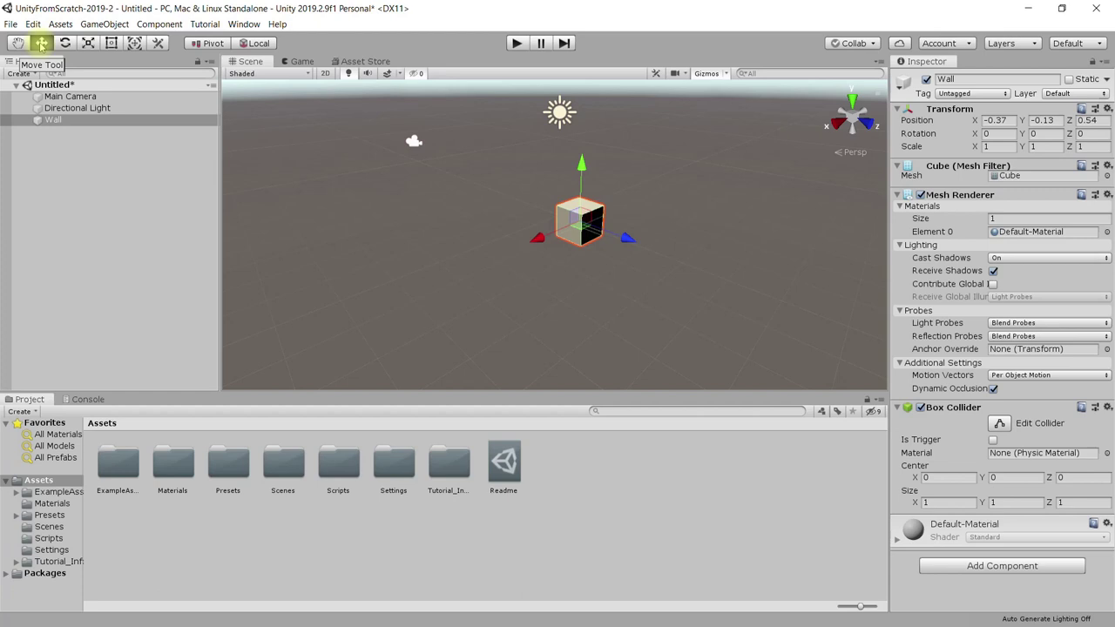
pyautogui.press('e')
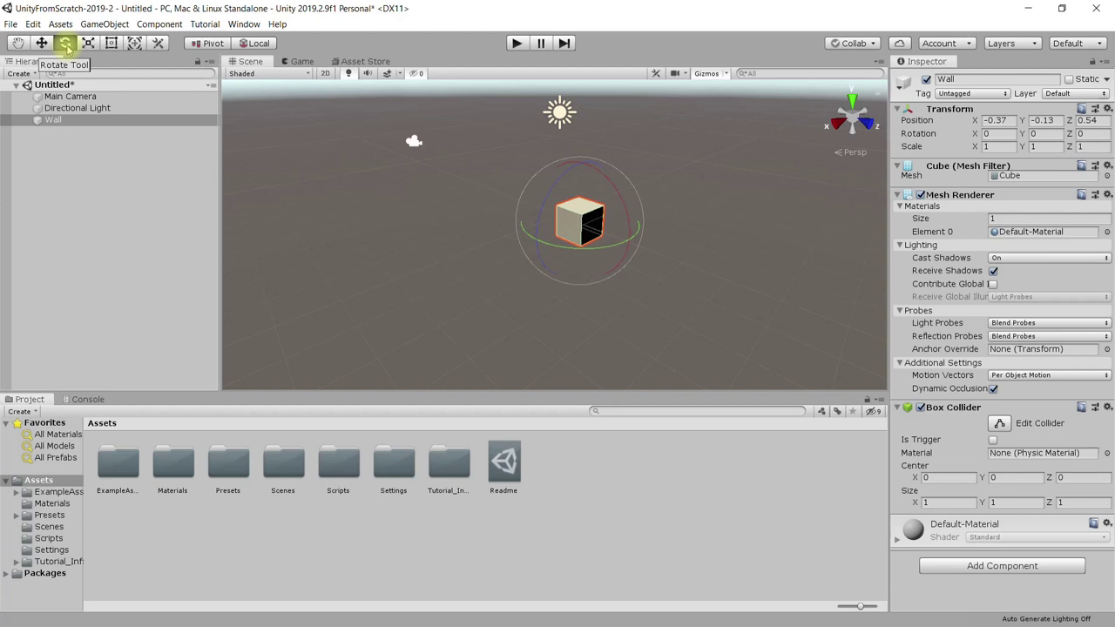
pyautogui.press('r')
pyautogui.press('t')
pyautogui.press('y')
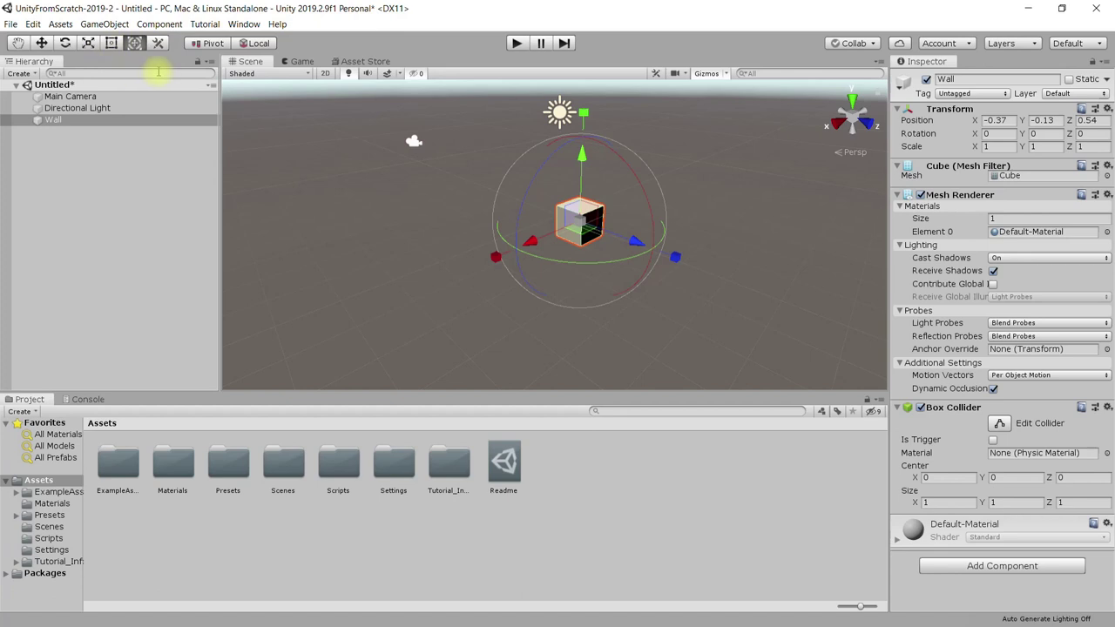
pyautogui.click(41, 43)
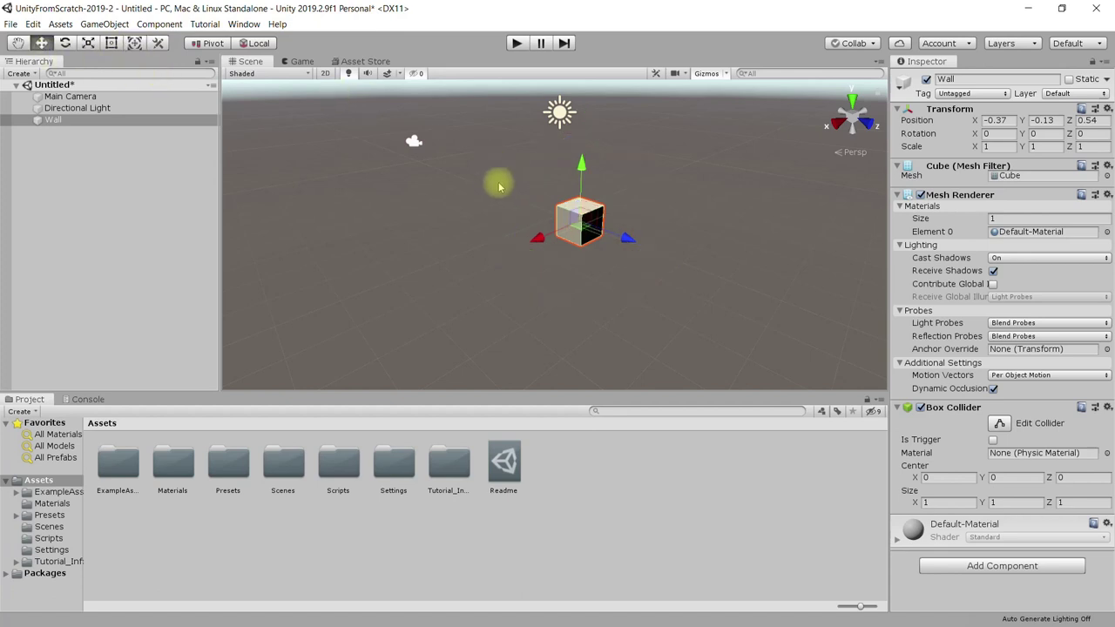
# Drag the Wall cube along X and upward, zooming the Scene view.
pyautogui.moveTo(537, 239); pyautogui.dragTo(529, 239)
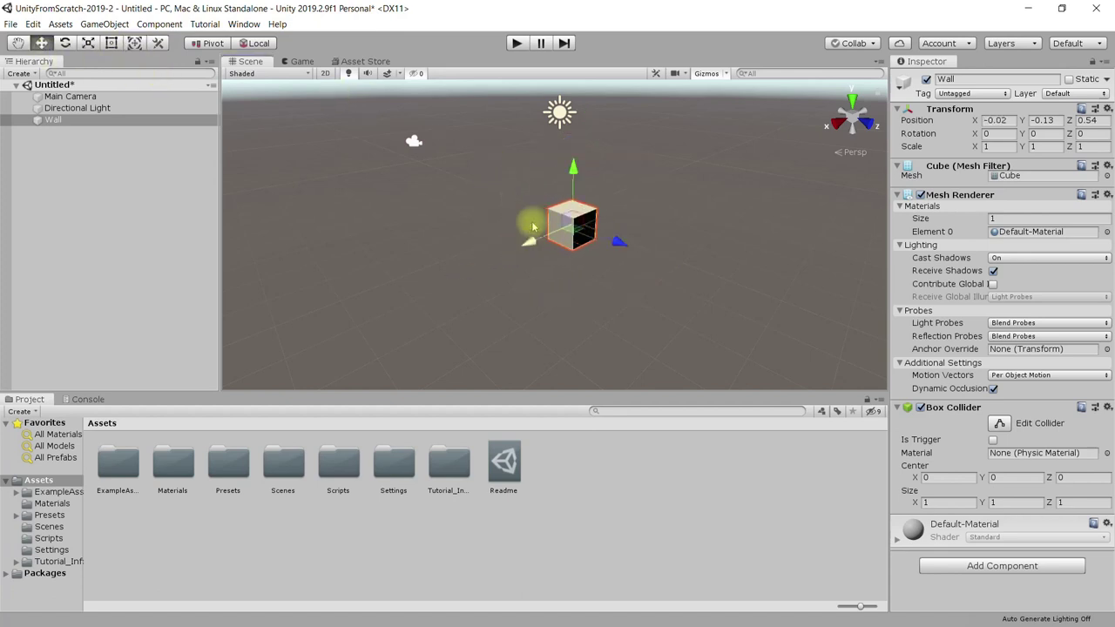
pyautogui.moveTo(575, 175); pyautogui.dragTo(574, 150)
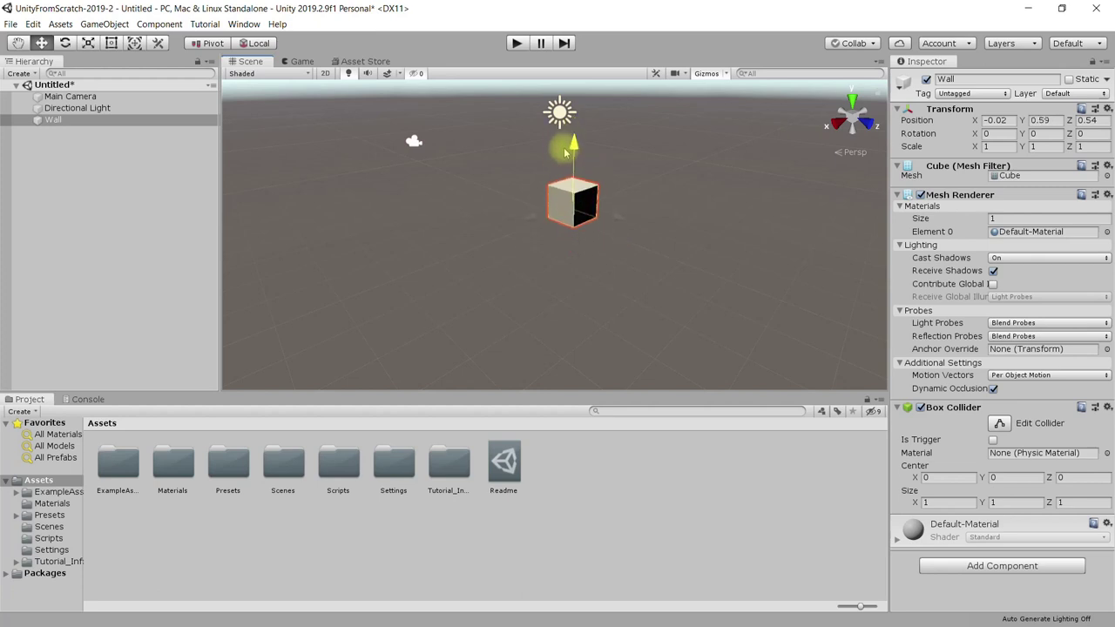
pyautogui.moveTo(560, 224)
pyautogui.mouseDown()
pyautogui.moveTo(471, 246)
pyautogui.moveTo(508, 234)
pyautogui.moveTo(572, 241)
pyautogui.mouseUp()
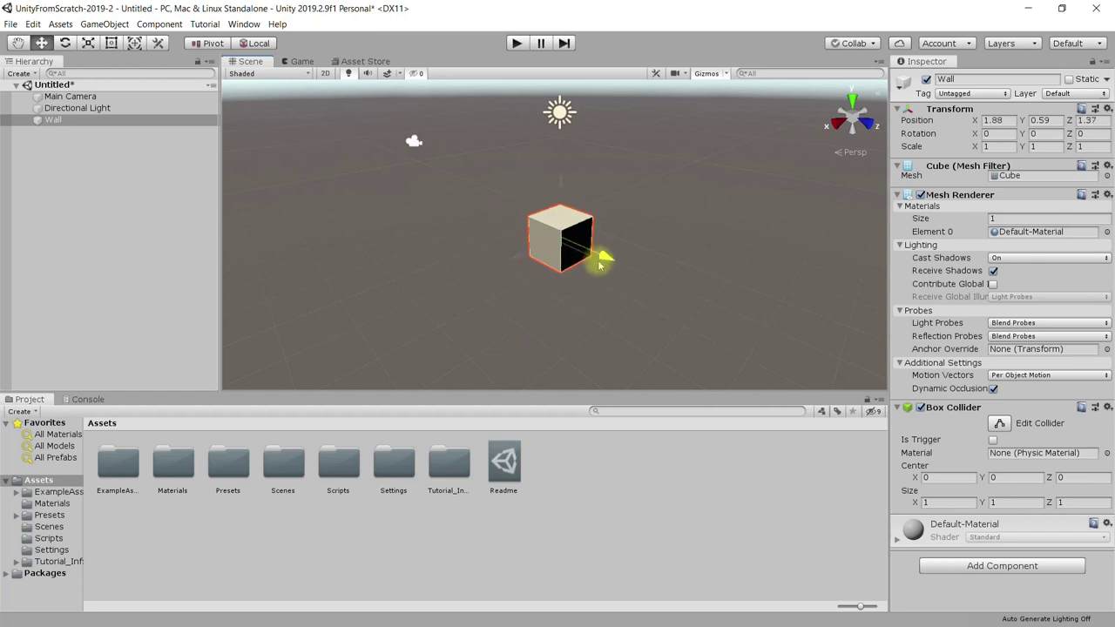
pyautogui.moveTo(493, 244); pyautogui.dragTo(514, 254)
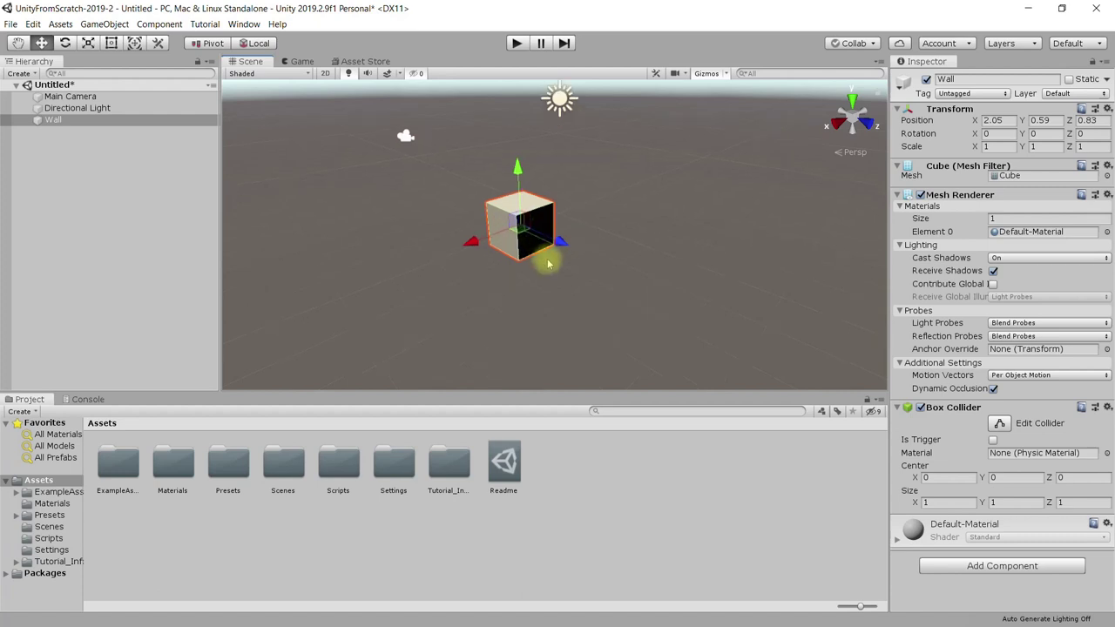
pyautogui.scroll(2, 610, 273)
pyautogui.scroll(2, 610, 273)
pyautogui.scroll(4, 532, 290)
pyautogui.scroll(-5, 627, 274)
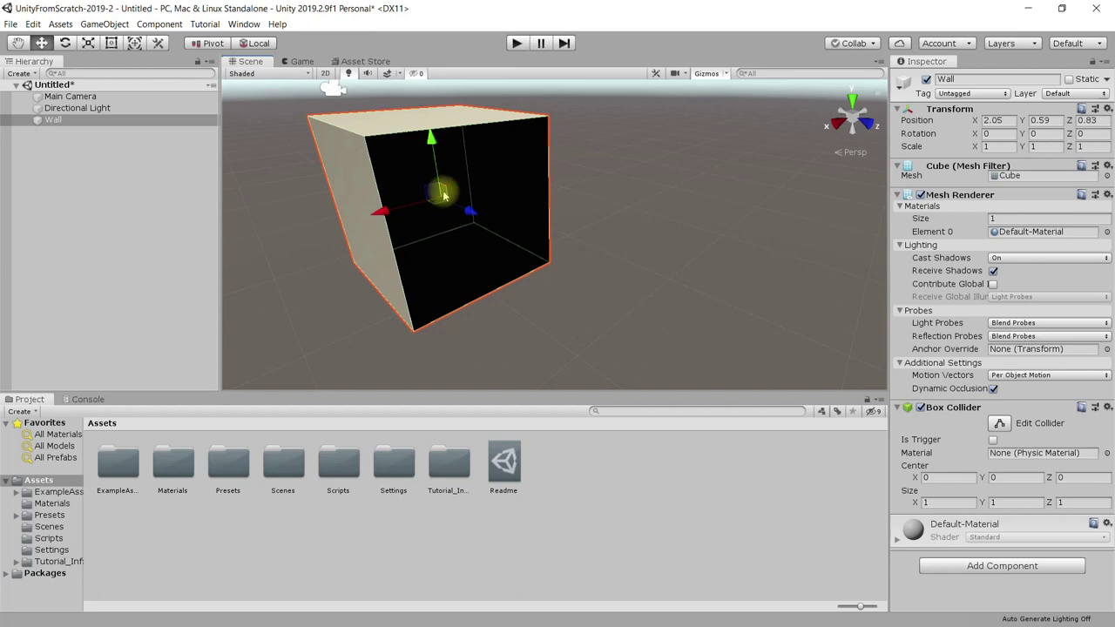
# Settle the Wall cube at 1.743, 0.316, 1.311, recentre the view, and activate the Rotate tool.
pyautogui.moveTo(438, 205)
pyautogui.mouseDown()
pyautogui.moveTo(431, 164)
pyautogui.moveTo(498, 235)
pyautogui.moveTo(449, 204)
pyautogui.moveTo(582, 199)
pyautogui.moveTo(471, 229)
pyautogui.mouseUp()
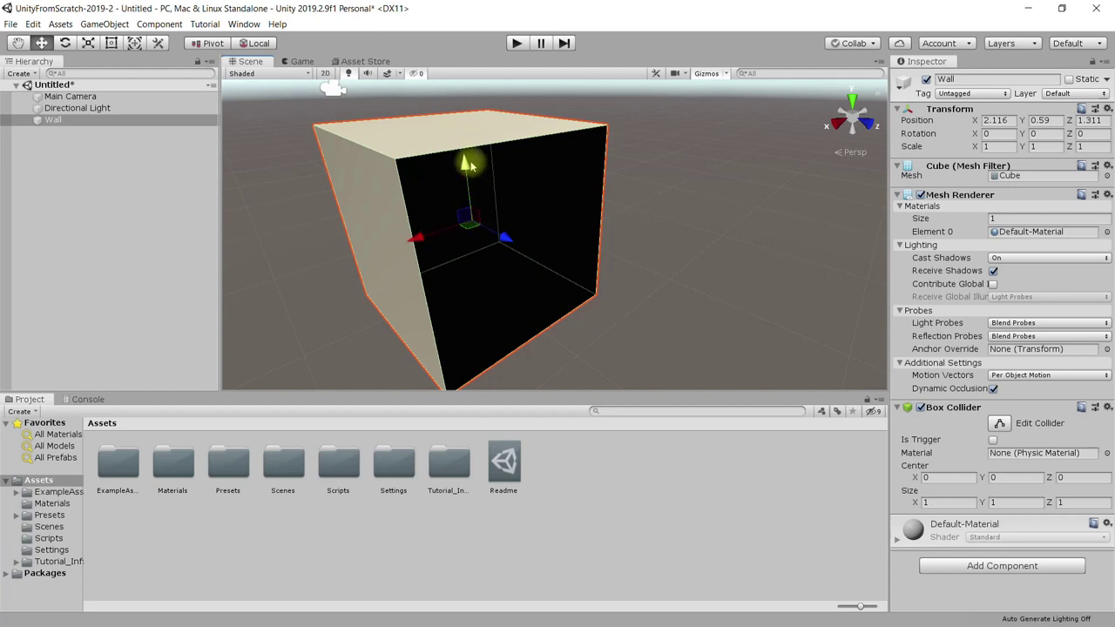
pyautogui.moveTo(468, 219)
pyautogui.mouseDown()
pyautogui.moveTo(296, 277)
pyautogui.moveTo(491, 171)
pyautogui.moveTo(492, 222)
pyautogui.mouseUp()
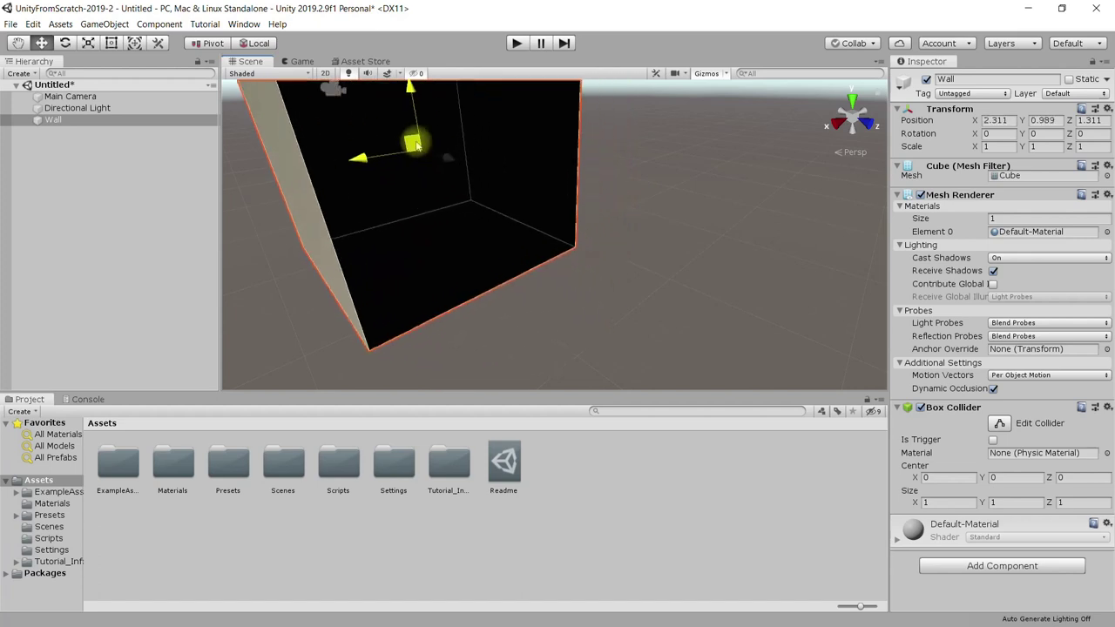
pyautogui.moveTo(492, 222); pyautogui.dragTo(523, 245)
pyautogui.scroll(-3, 707, 248)
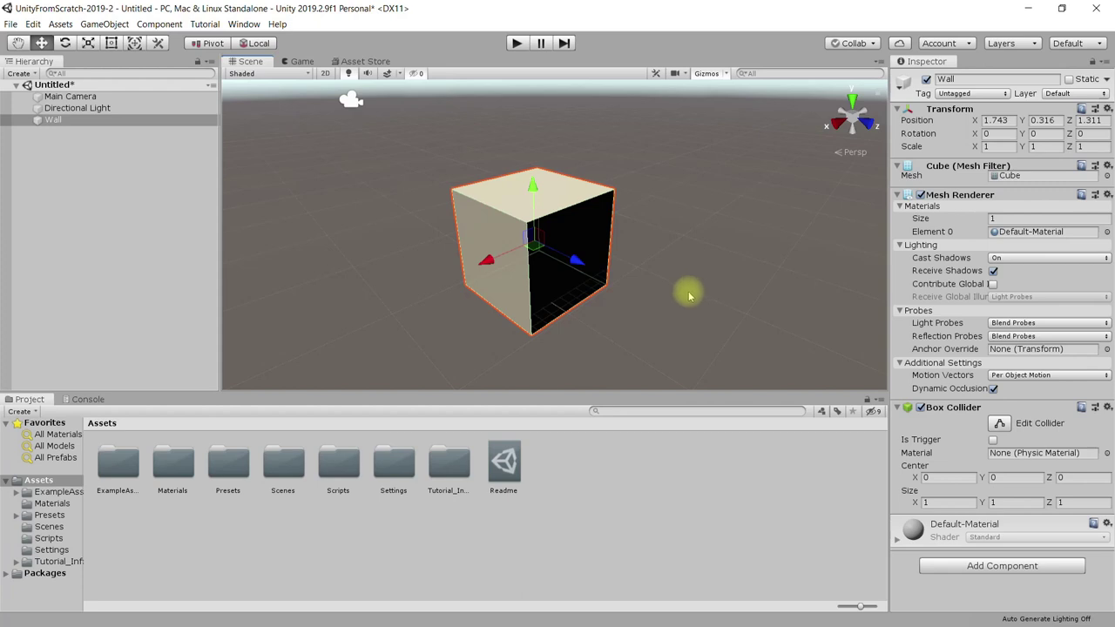
pyautogui.moveTo(686, 291)
pyautogui.mouseDown(button='middle')
pyautogui.moveTo(652, 291)
pyautogui.moveTo(610, 241)
pyautogui.mouseUp(button='middle')
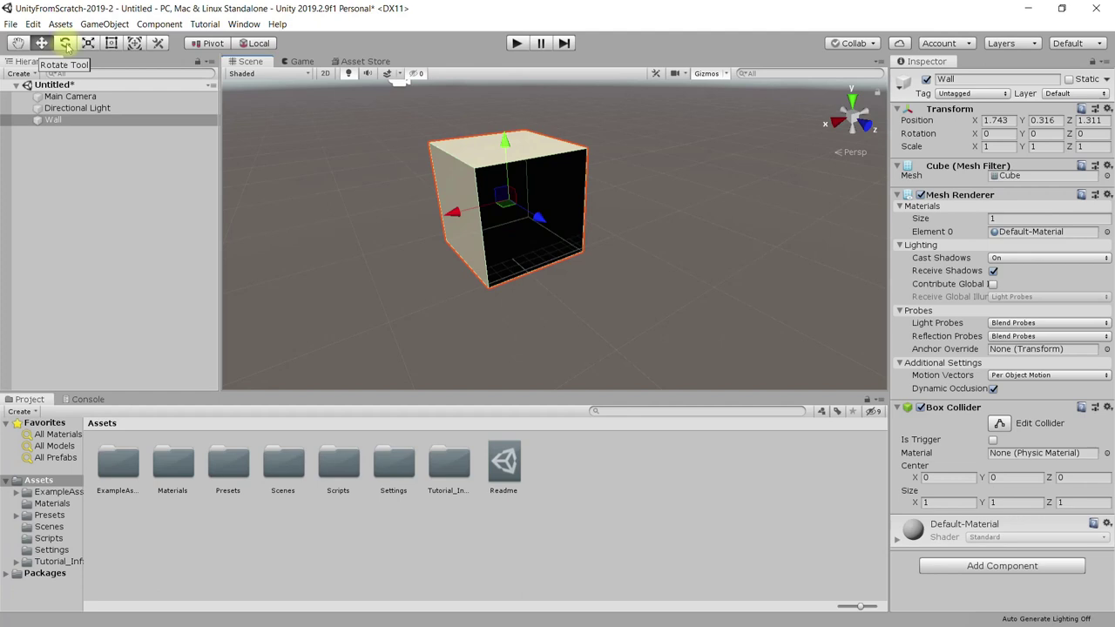
pyautogui.click(67, 48)
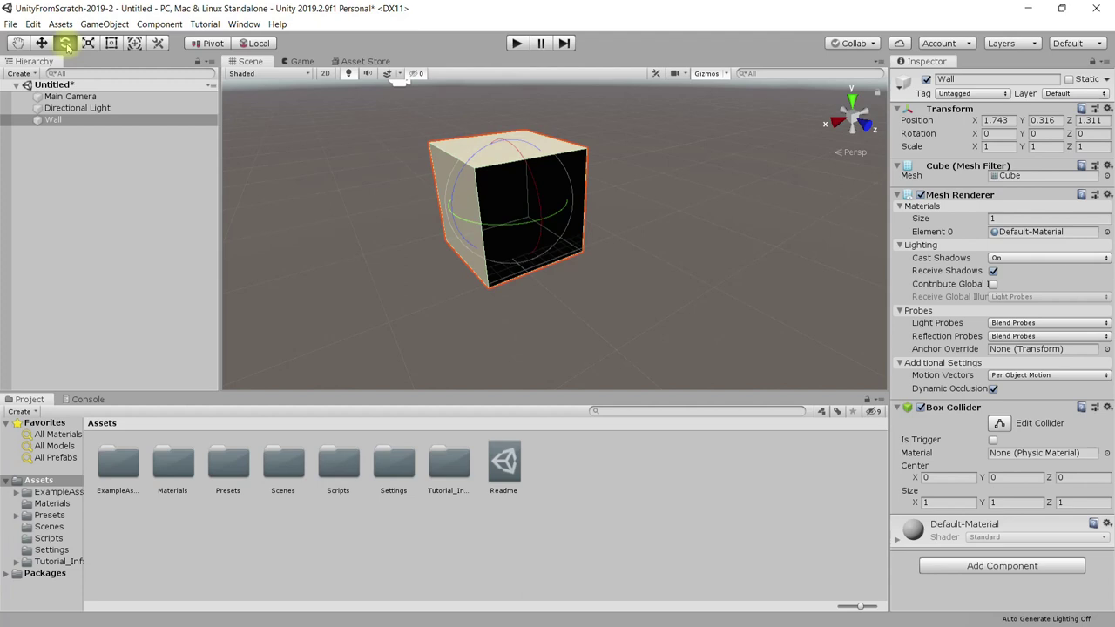
pyautogui.press('e')
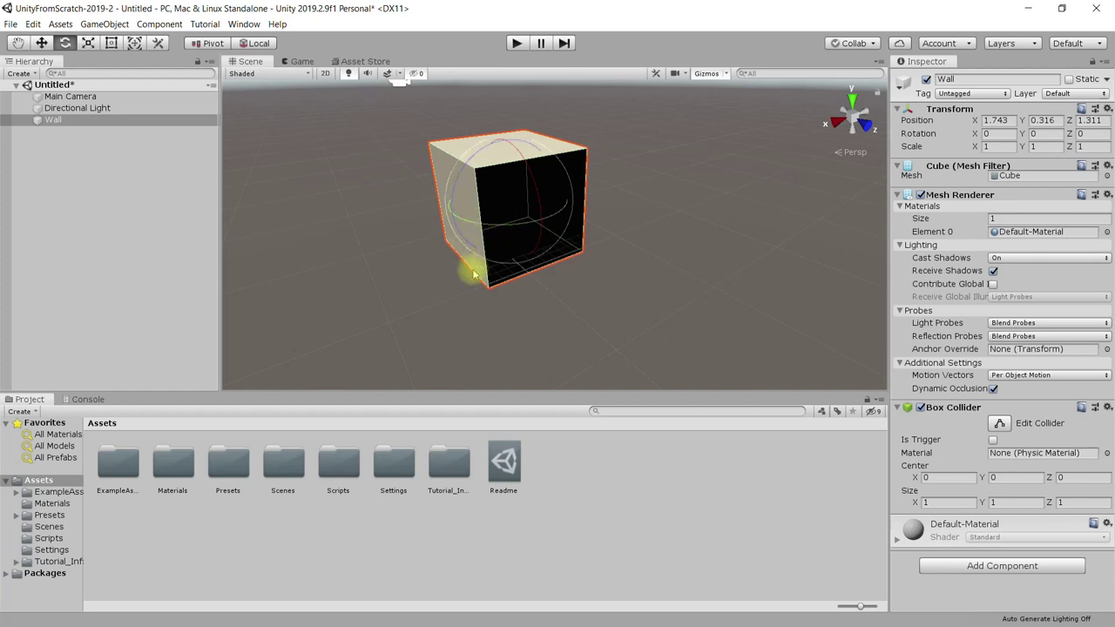
# Spin and tilt the Wall cube on its Y and Z rotation rings, then undo the rotation.
pyautogui.moveTo(461, 217)
pyautogui.mouseDown()
pyautogui.moveTo(502, 233)
pyautogui.moveTo(452, 252)
pyautogui.moveTo(515, 258)
pyautogui.moveTo(547, 224)
pyautogui.mouseUp()
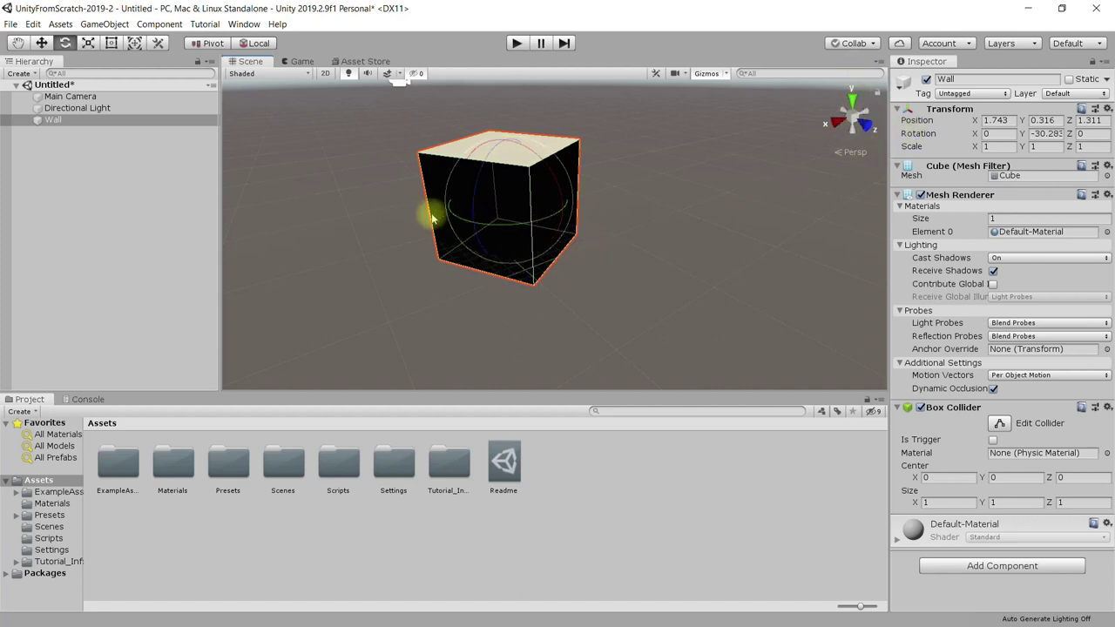
pyautogui.moveTo(499, 224)
pyautogui.mouseDown()
pyautogui.moveTo(639, 205)
pyautogui.moveTo(590, 229)
pyautogui.mouseUp()
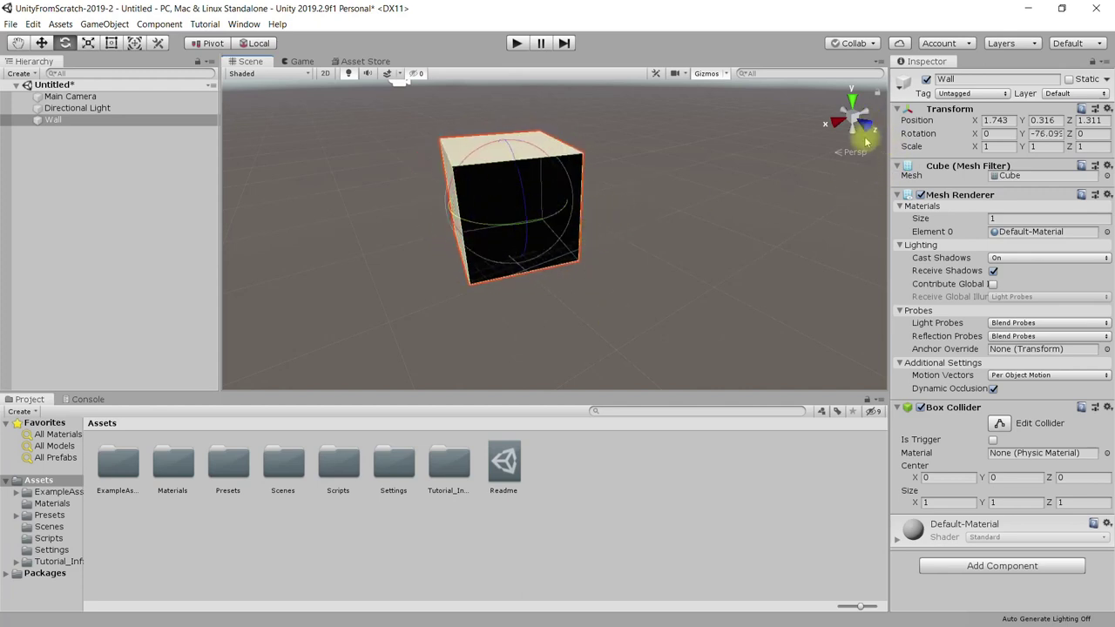
pyautogui.moveTo(525, 190)
pyautogui.mouseDown()
pyautogui.moveTo(536, 231)
pyautogui.moveTo(500, 159)
pyautogui.moveTo(480, 223)
pyautogui.moveTo(488, 174)
pyautogui.moveTo(501, 181)
pyautogui.moveTo(510, 200)
pyautogui.moveTo(490, 219)
pyautogui.moveTo(460, 204)
pyautogui.moveTo(473, 130)
pyautogui.moveTo(426, 124)
pyautogui.moveTo(381, 177)
pyautogui.moveTo(400, 215)
pyautogui.moveTo(463, 239)
pyautogui.moveTo(511, 215)
pyautogui.moveTo(515, 240)
pyautogui.moveTo(506, 249)
pyautogui.moveTo(473, 253)
pyautogui.moveTo(465, 229)
pyautogui.moveTo(488, 264)
pyautogui.moveTo(497, 227)
pyautogui.moveTo(499, 264)
pyautogui.moveTo(523, 218)
pyautogui.moveTo(535, 244)
pyautogui.mouseUp()
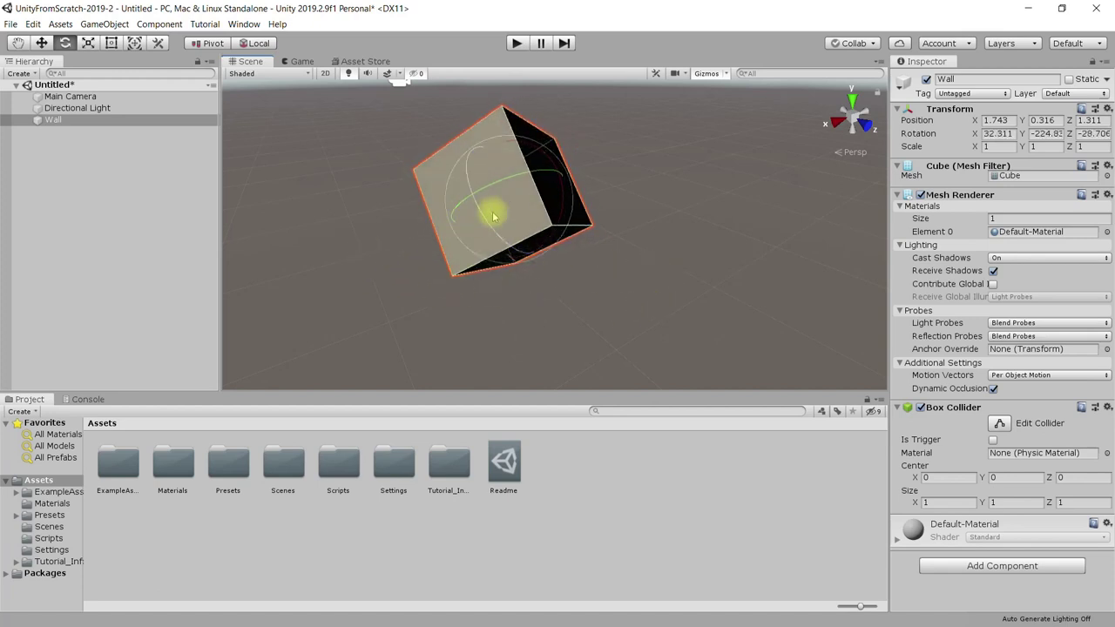
pyautogui.moveTo(493, 216); pyautogui.dragTo(493, 216)
pyautogui.hotkey('ctrl', 'z')
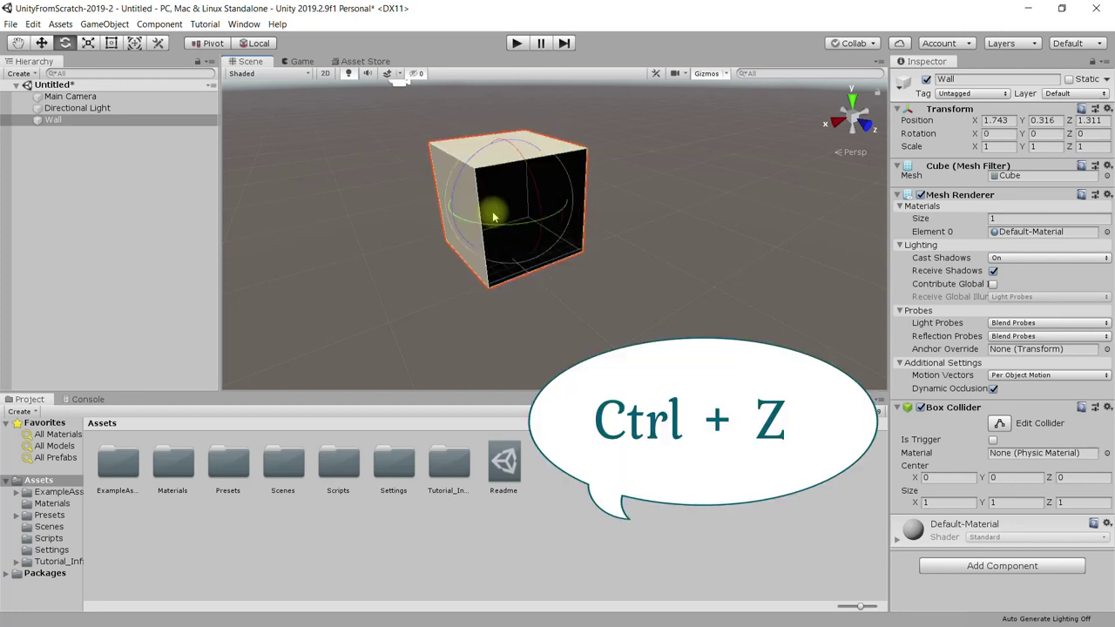
# Undo the Wall cube's moves and renaming until a plain Cube sits at the origin.
pyautogui.hotkey('ctrl', 'z')
pyautogui.hotkey('ctrl', 'z')
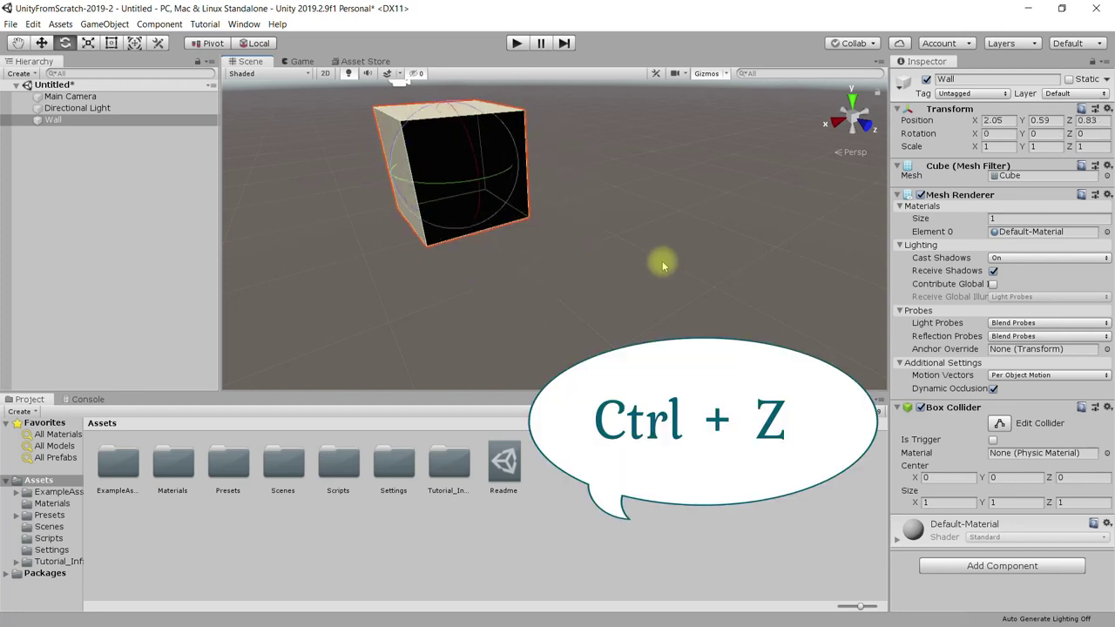
pyautogui.hotkey('ctrl', 'z')
pyautogui.hotkey('ctrl', 'z')
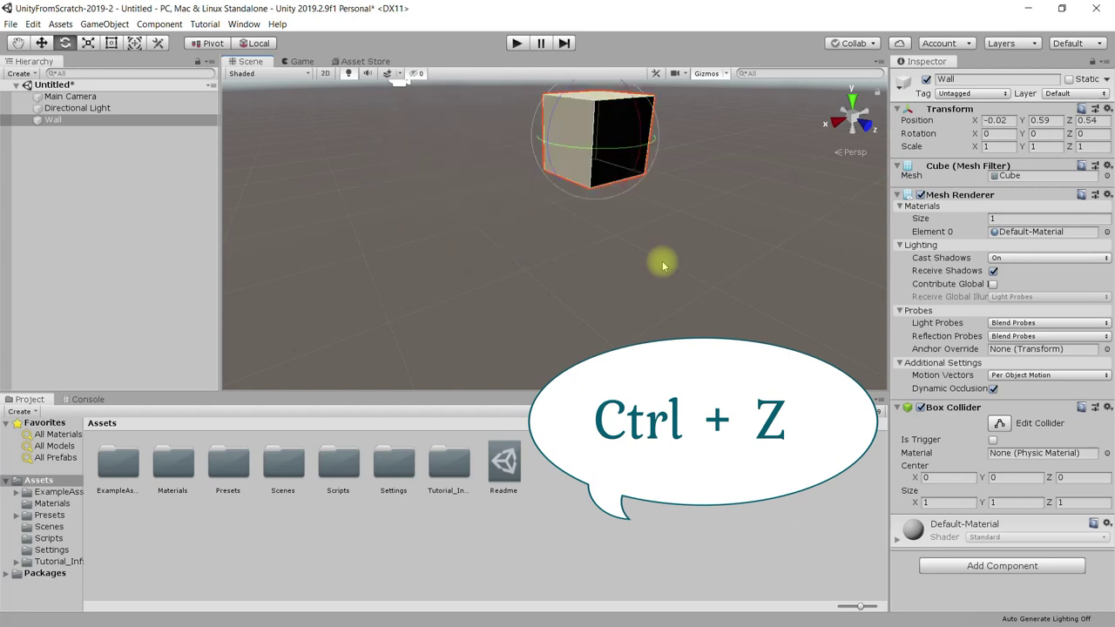
pyautogui.hotkey('ctrl', 'z')
pyautogui.hotkey('ctrl', 'z')
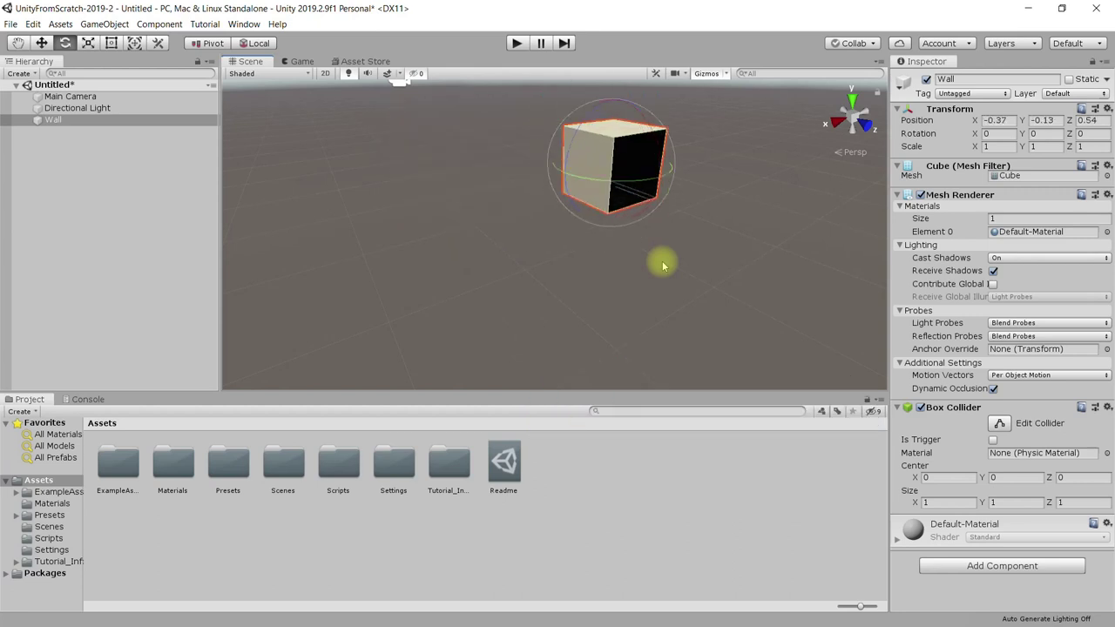
pyautogui.hotkey('ctrl', 'z')
pyautogui.hotkey('ctrl', 'z')
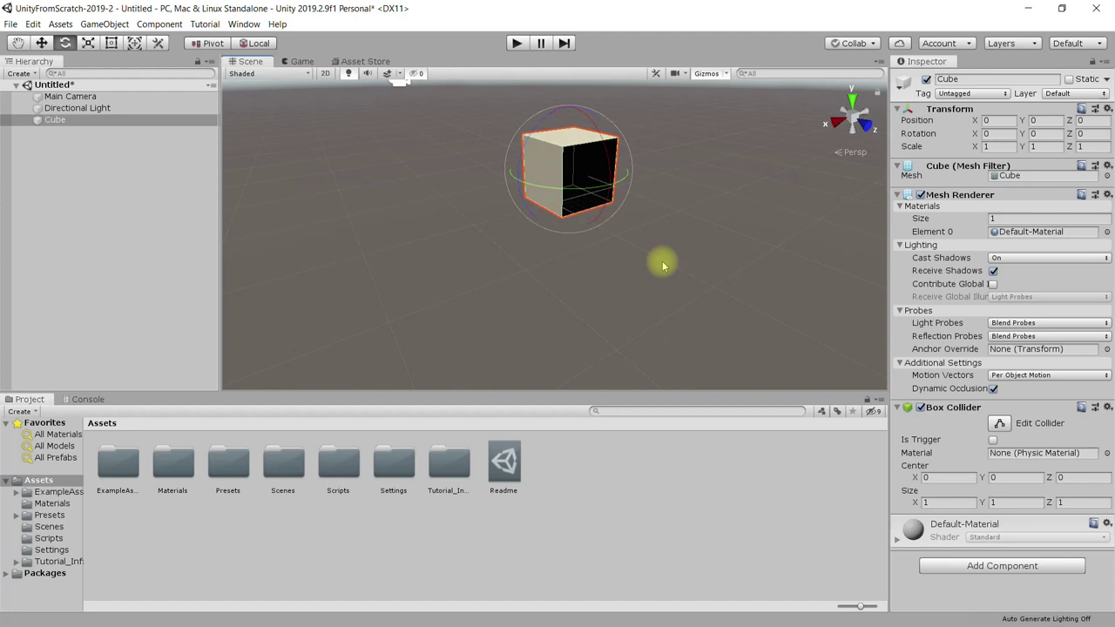
pyautogui.hotkey('ctrl', 'z')
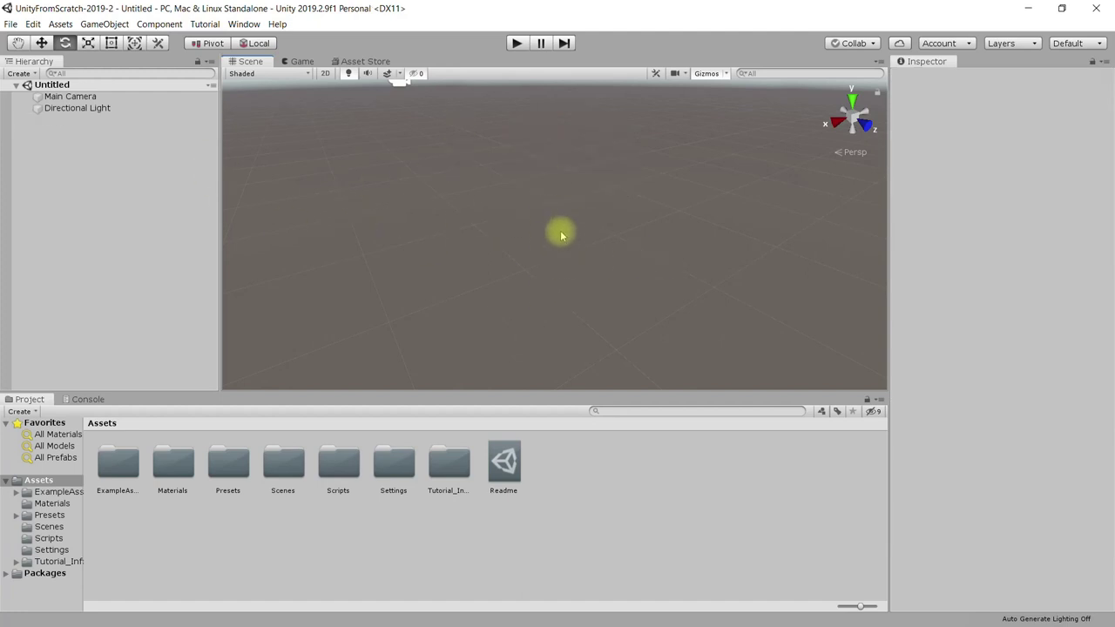
# Look through the Edit menu, redo Create Object with Ctrl+Y, and orbit around the cube.
pyautogui.click(32, 24)
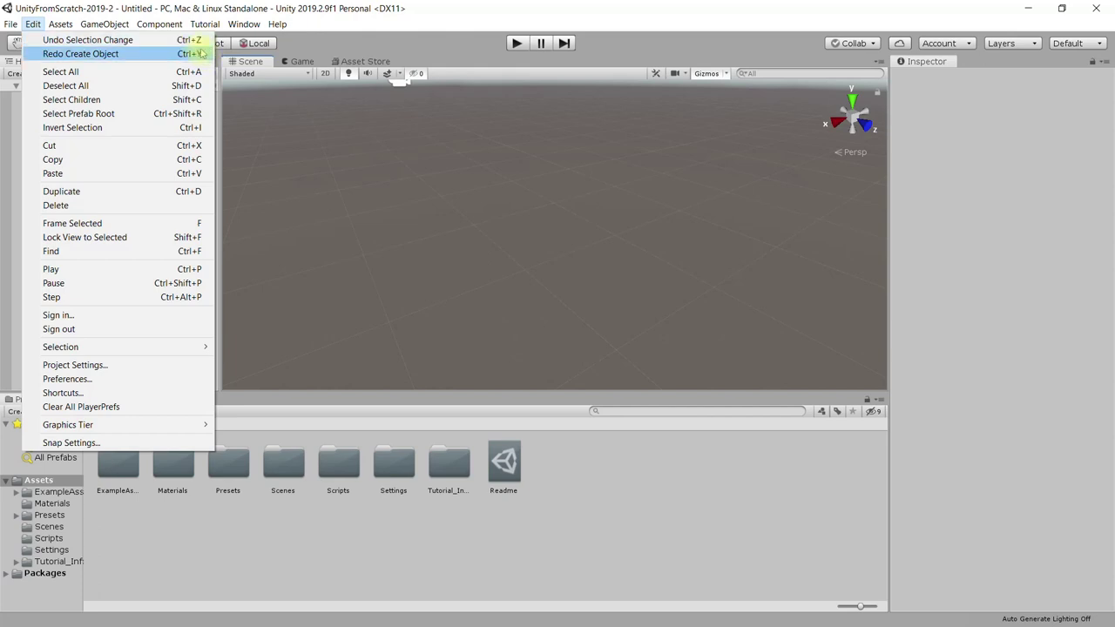
pyautogui.moveTo(49, 29)
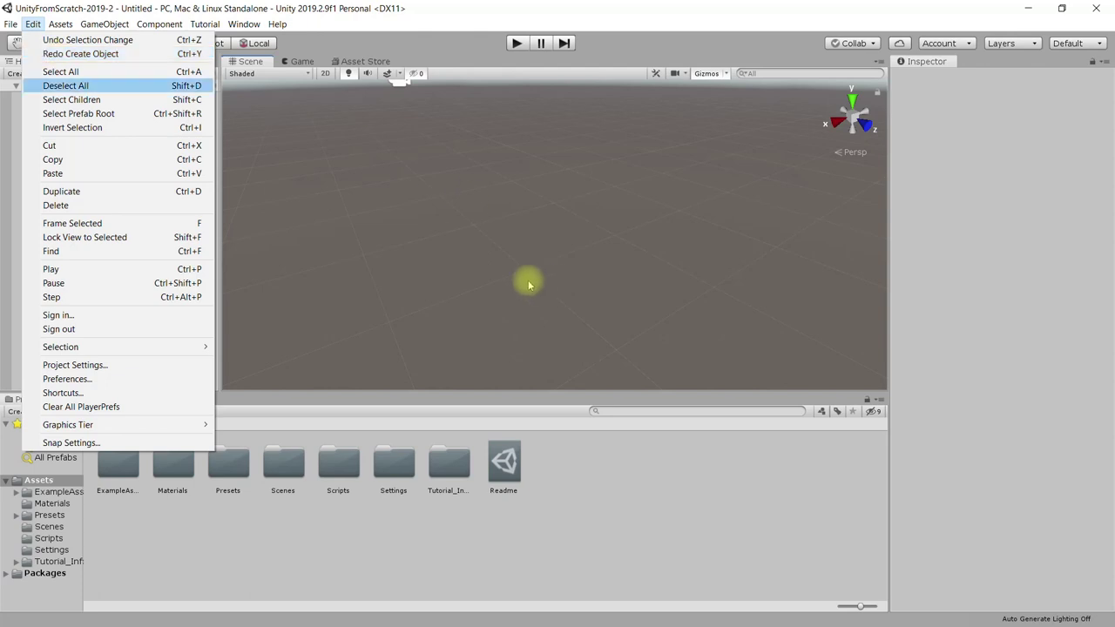
pyautogui.click(459, 245)
pyautogui.hotkey('ctrl', 'y')
pyautogui.keyDown('alt'); pyautogui.moveTo(630, 242); pyautogui.dragTo(643, 212); pyautogui.keyUp('alt')
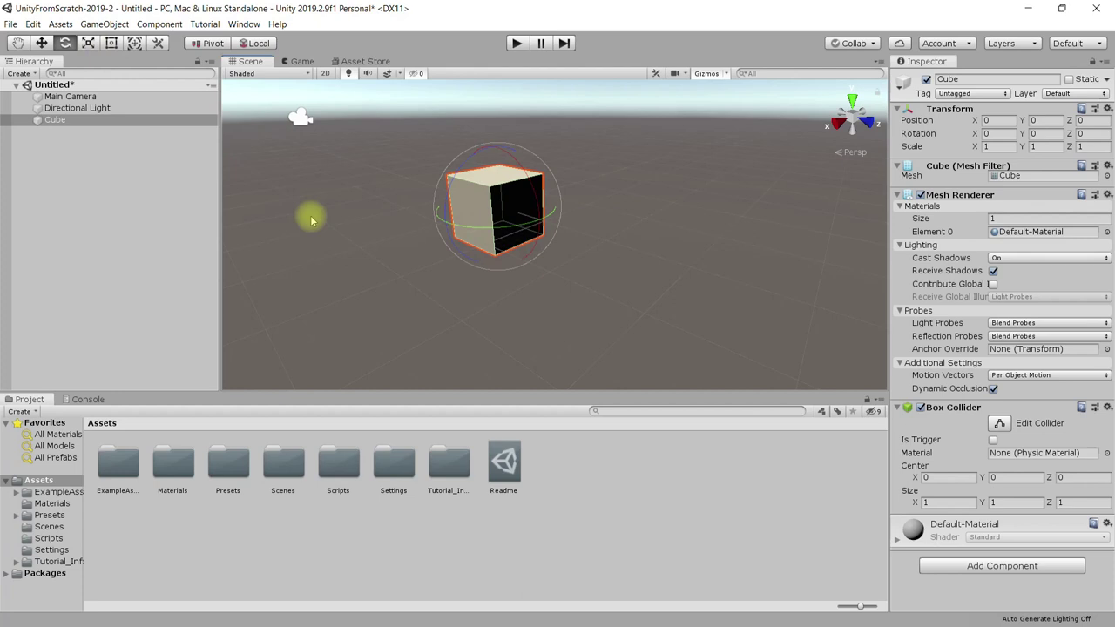
# Scale the Cube to about 6.506 x 2.496 x 0.107 with the Scale tool.
pyautogui.press('r')
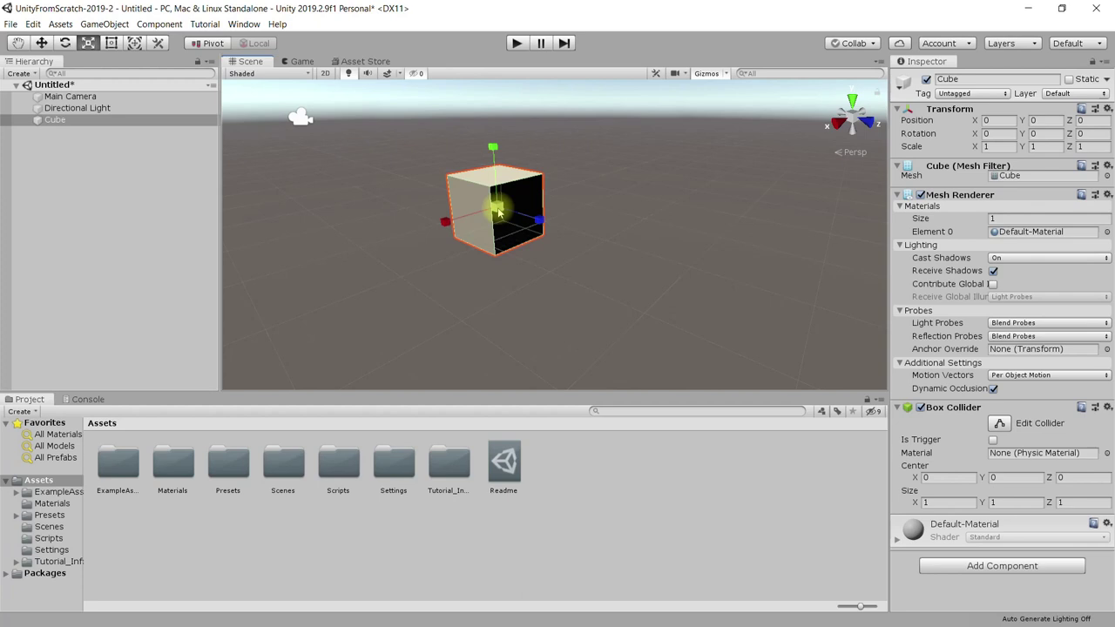
pyautogui.moveTo(497, 210); pyautogui.dragTo(598, 129)
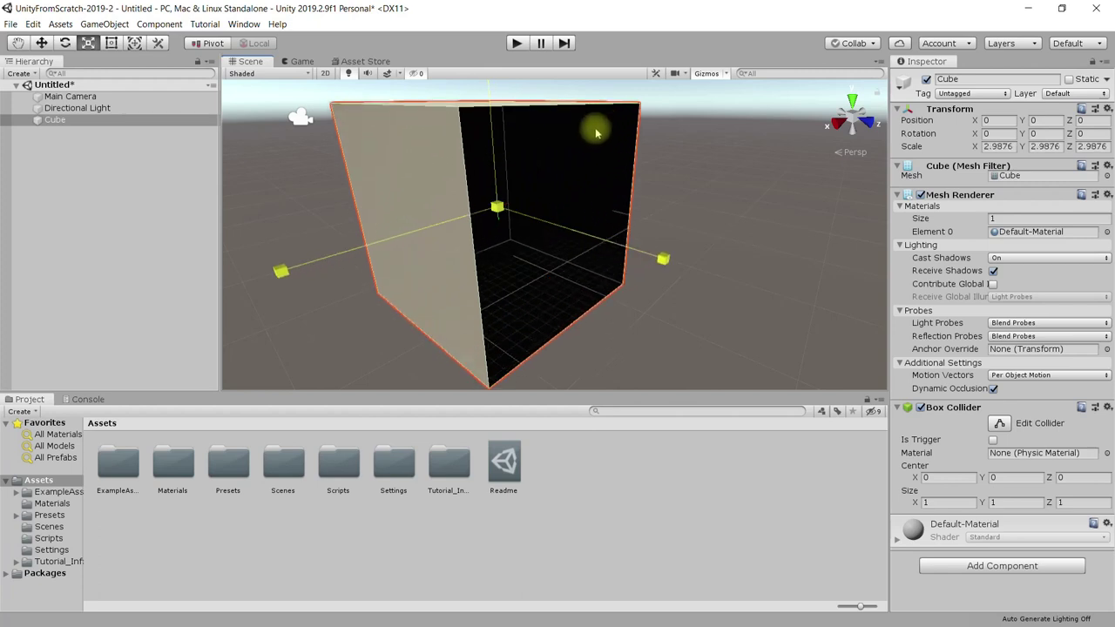
pyautogui.moveTo(598, 129); pyautogui.dragTo(555, 178)
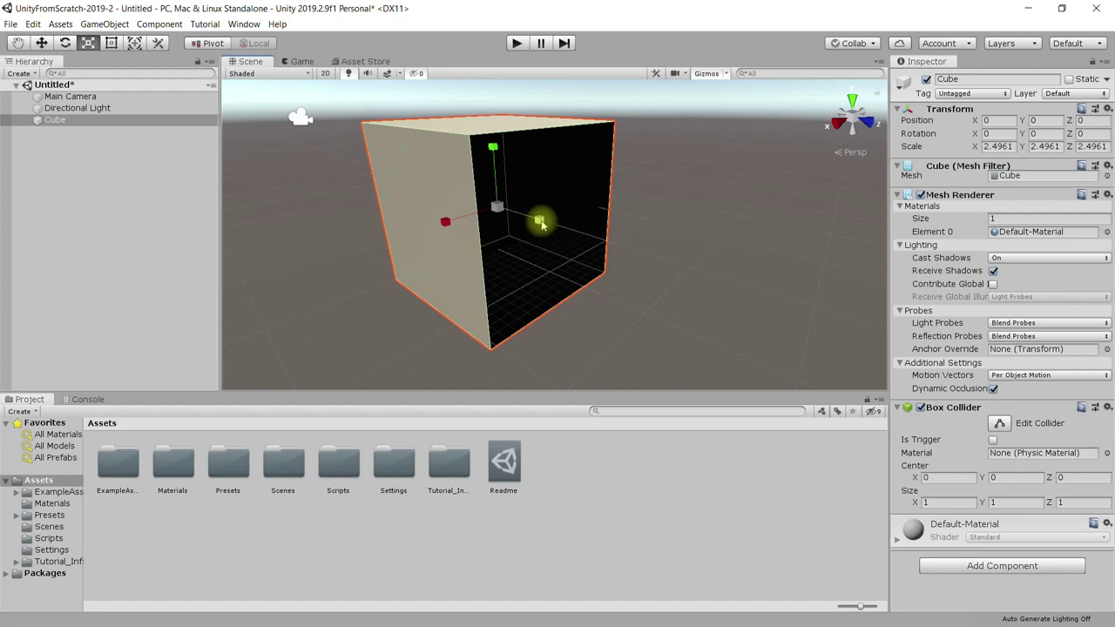
pyautogui.moveTo(540, 224)
pyautogui.mouseDown()
pyautogui.moveTo(514, 216)
pyautogui.moveTo(525, 219)
pyautogui.mouseUp()
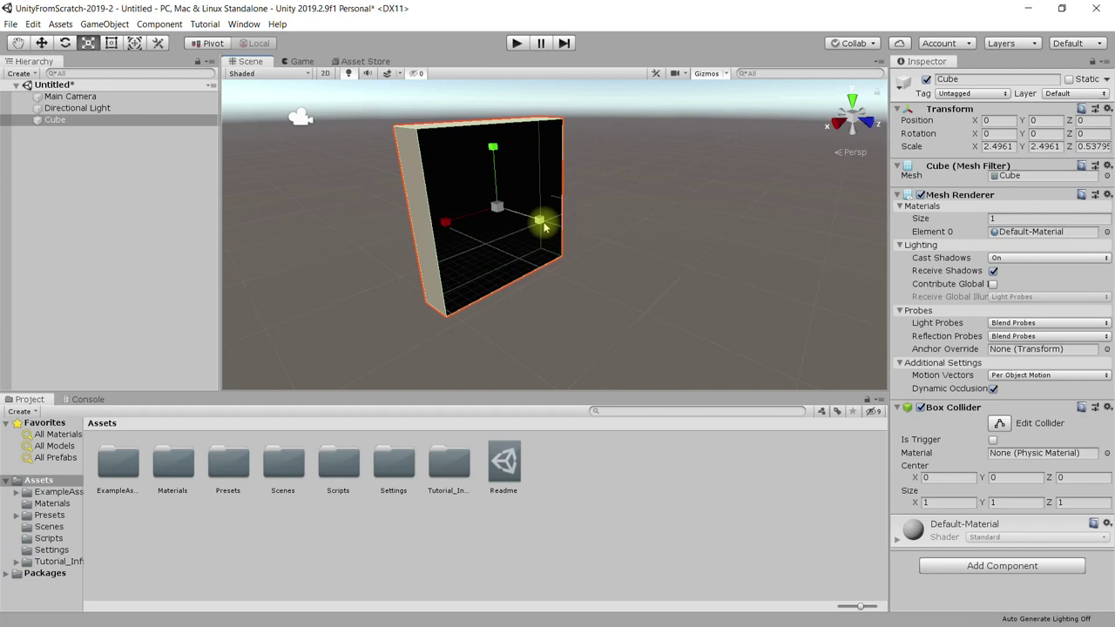
pyautogui.moveTo(543, 227); pyautogui.dragTo(529, 223)
pyautogui.moveTo(450, 226)
pyautogui.mouseDown()
pyautogui.moveTo(386, 247)
pyautogui.moveTo(692, 251)
pyautogui.mouseUp()
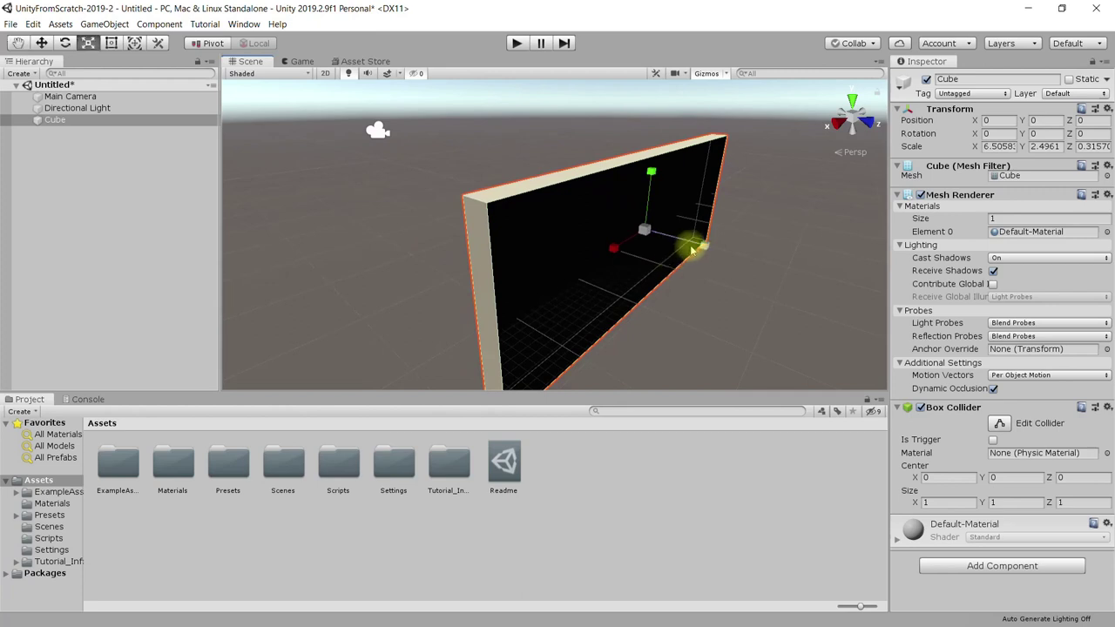
pyautogui.moveTo(705, 249); pyautogui.dragTo(738, 320)
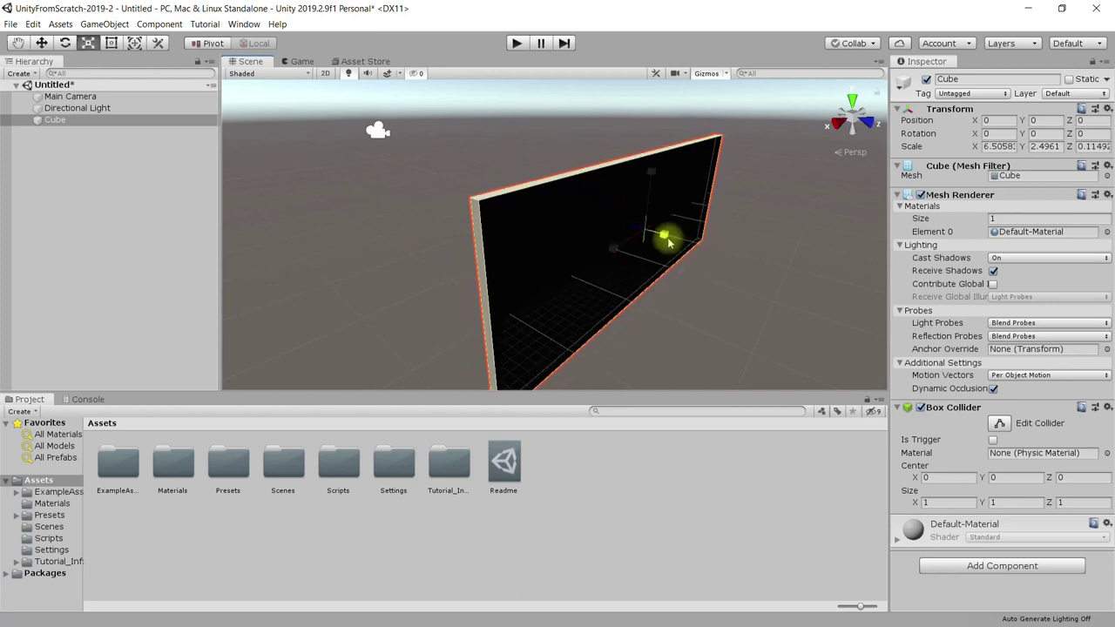
pyautogui.keyDown('alt'); pyautogui.moveTo(738, 320); pyautogui.dragTo(550, 321, button='right'); pyautogui.keyUp('alt')
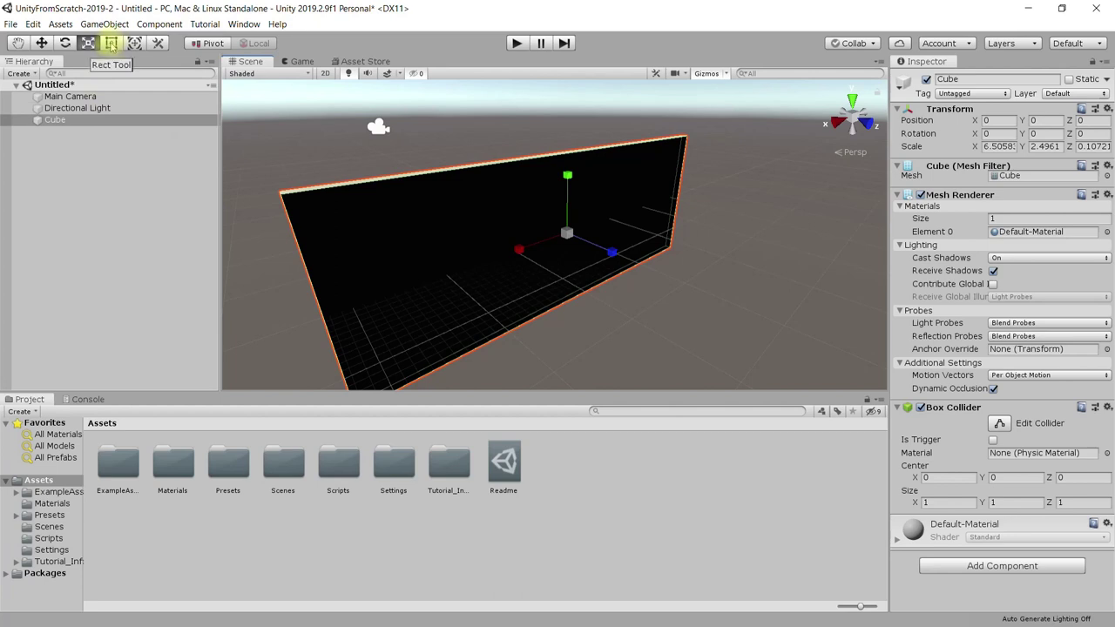
# Scale the flat cube down slightly in height with the Scale tool.
pyautogui.click(111, 44)
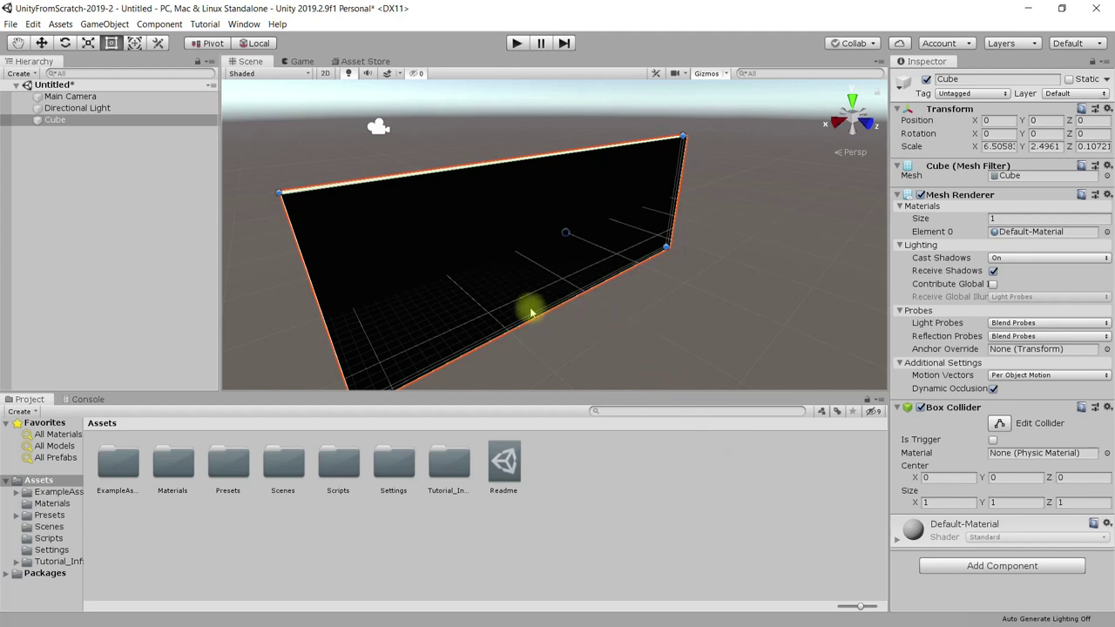
pyautogui.scroll(-1, 527, 288)
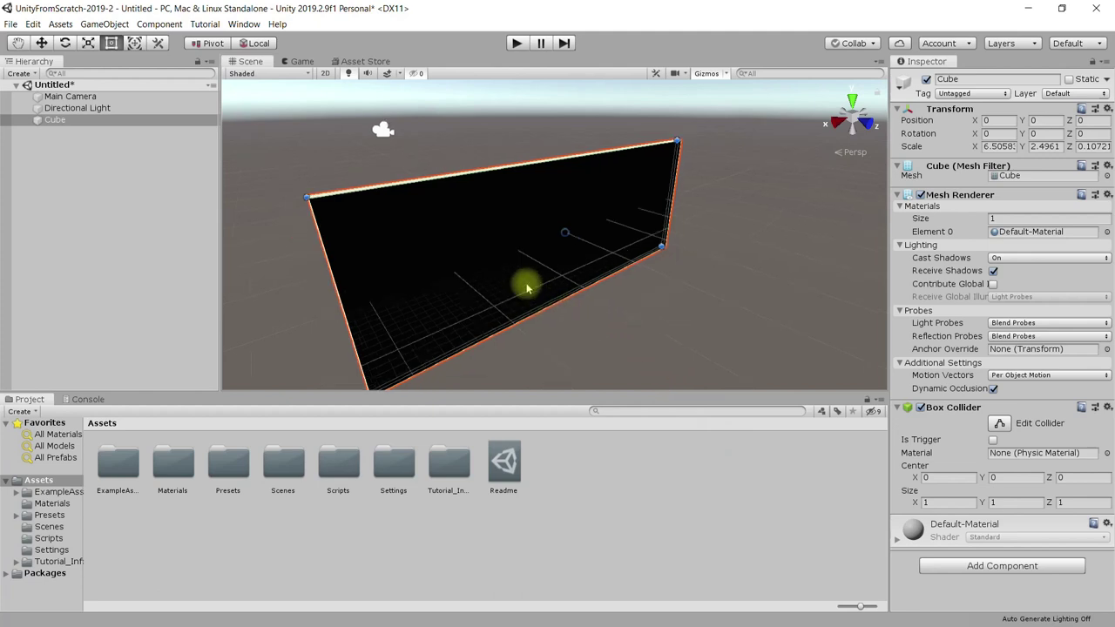
pyautogui.scroll(-2, 527, 287)
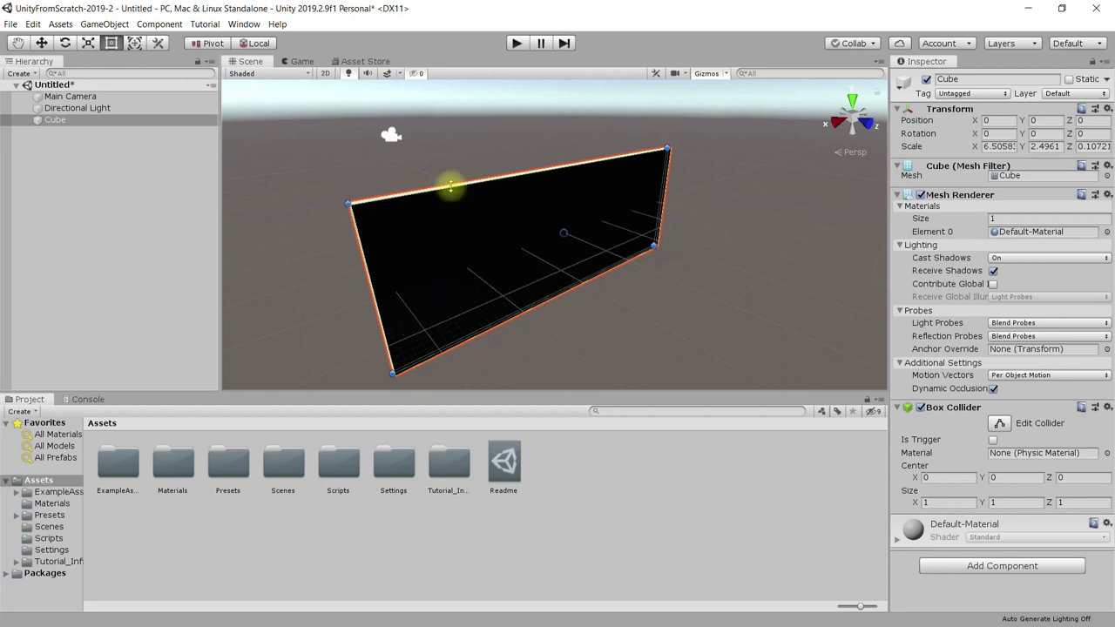
pyautogui.click(88, 43)
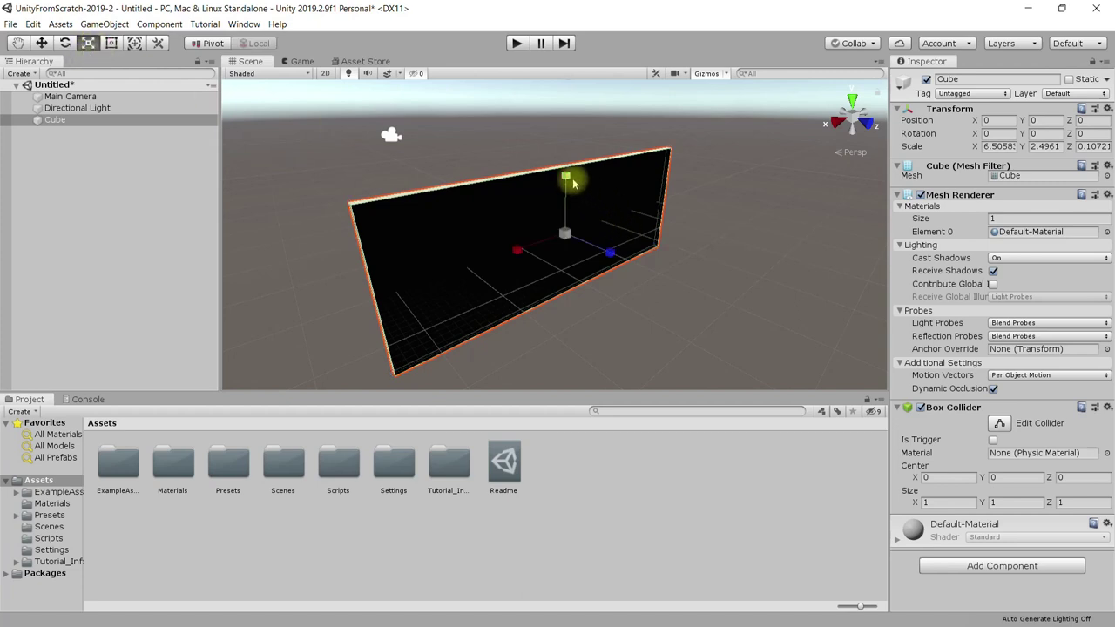
pyautogui.moveTo(567, 178); pyautogui.dragTo(578, 188)
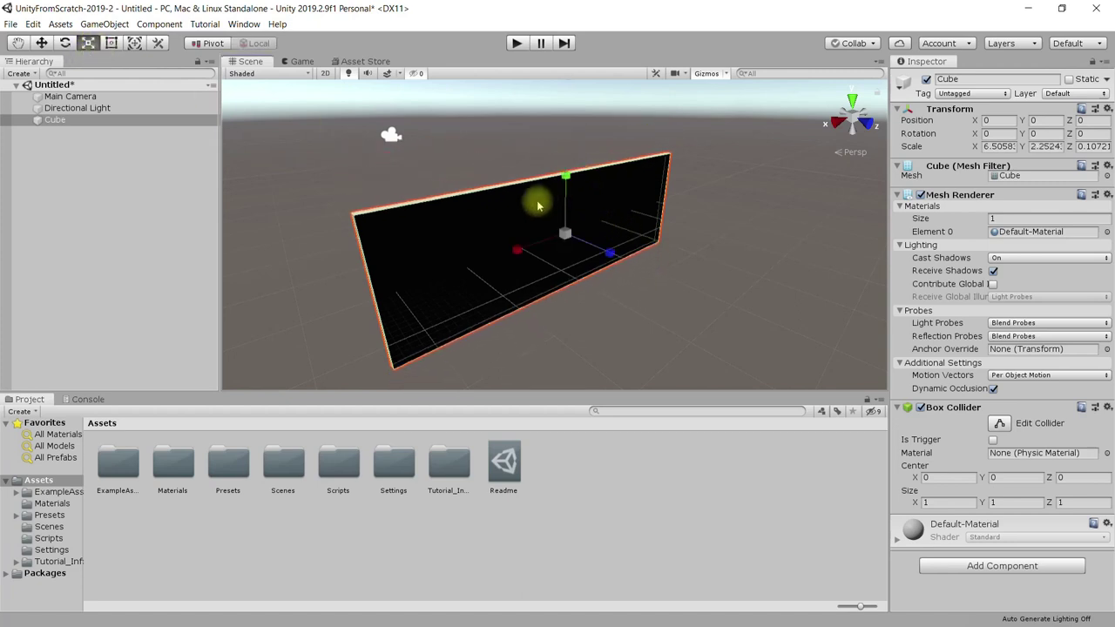
# Stretch the cube's top edge up, narrow its right edge and corner-resize it to about 5.82 × 2.80.
pyautogui.click(111, 45)
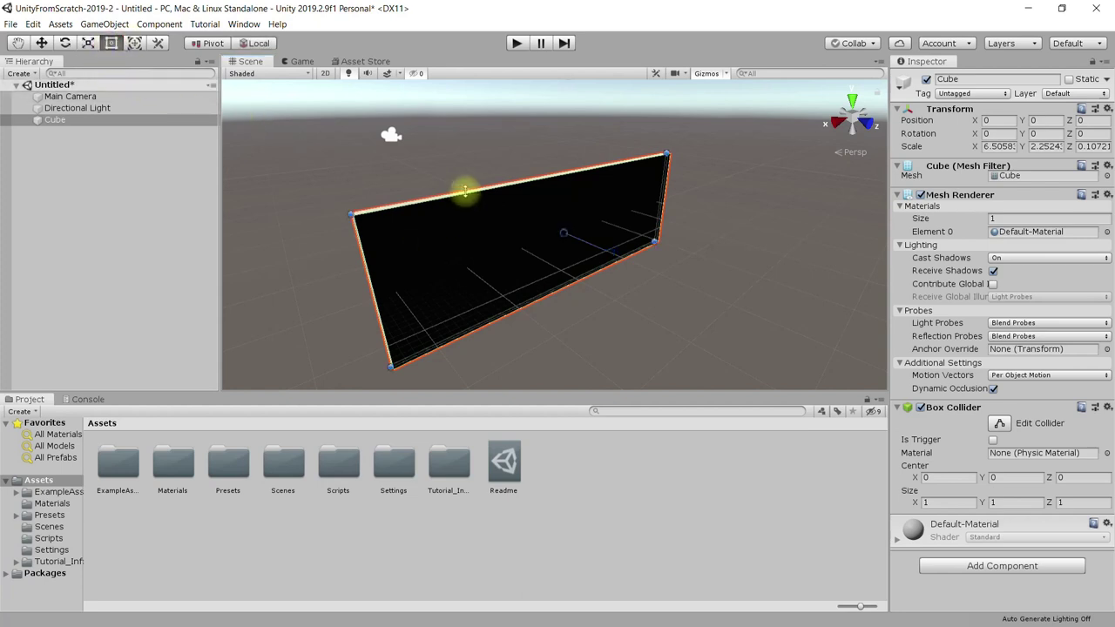
pyautogui.scroll(1, 462, 212)
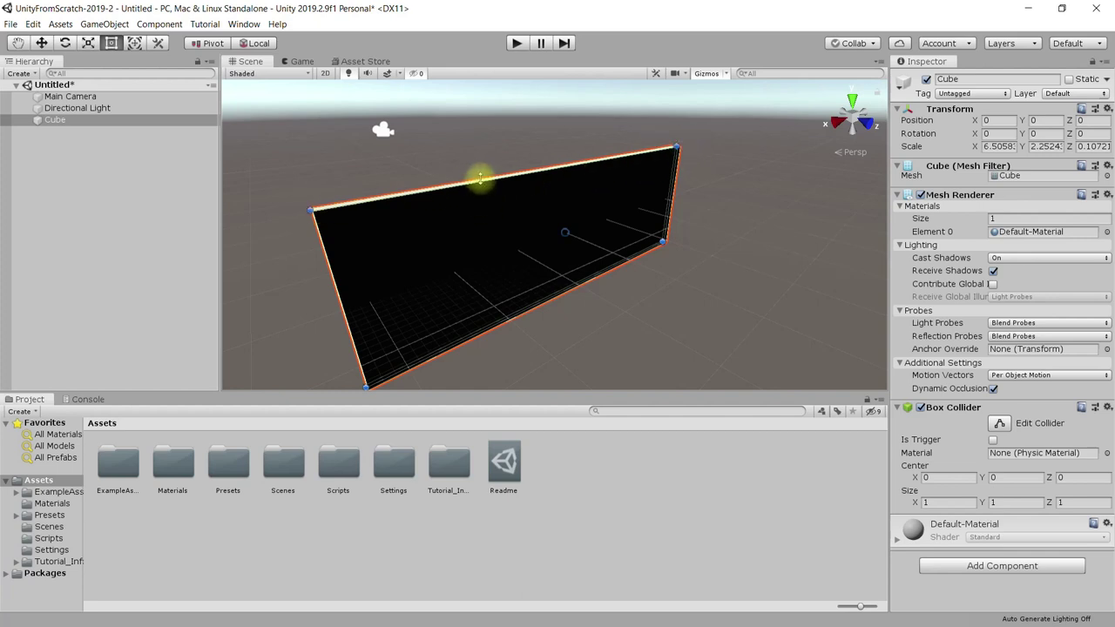
pyautogui.moveTo(473, 180)
pyautogui.mouseDown()
pyautogui.moveTo(472, 99)
pyautogui.moveTo(466, 129)
pyautogui.mouseUp()
pyautogui.moveTo(675, 187); pyautogui.dragTo(647, 186)
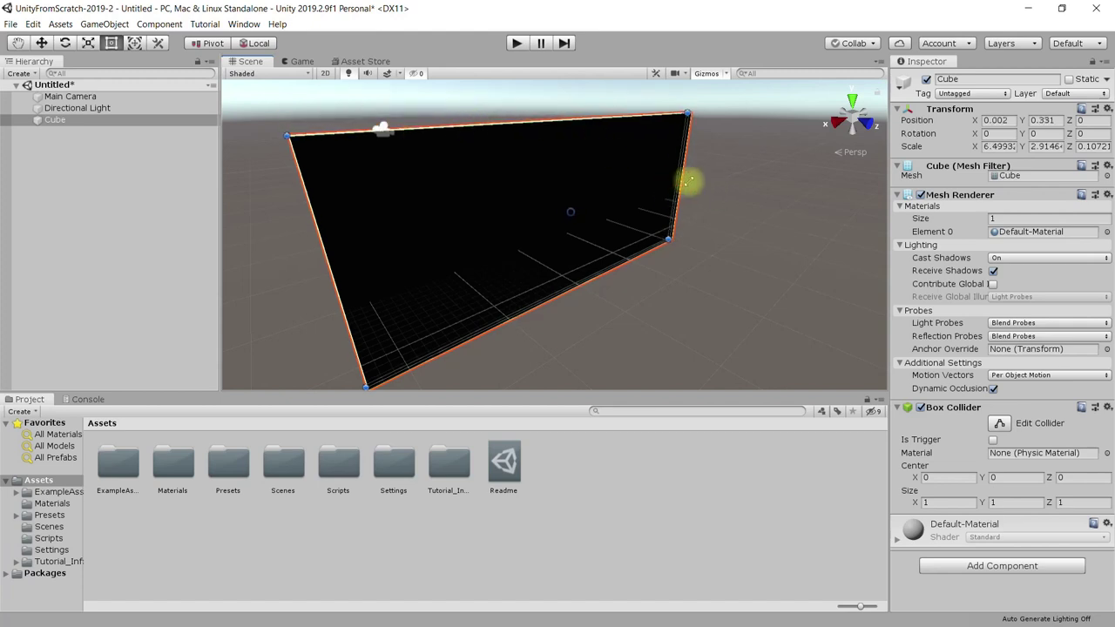
pyautogui.moveTo(512, 254)
pyautogui.mouseDown()
pyautogui.moveTo(539, 231)
pyautogui.moveTo(630, 210)
pyautogui.moveTo(498, 219)
pyautogui.mouseUp()
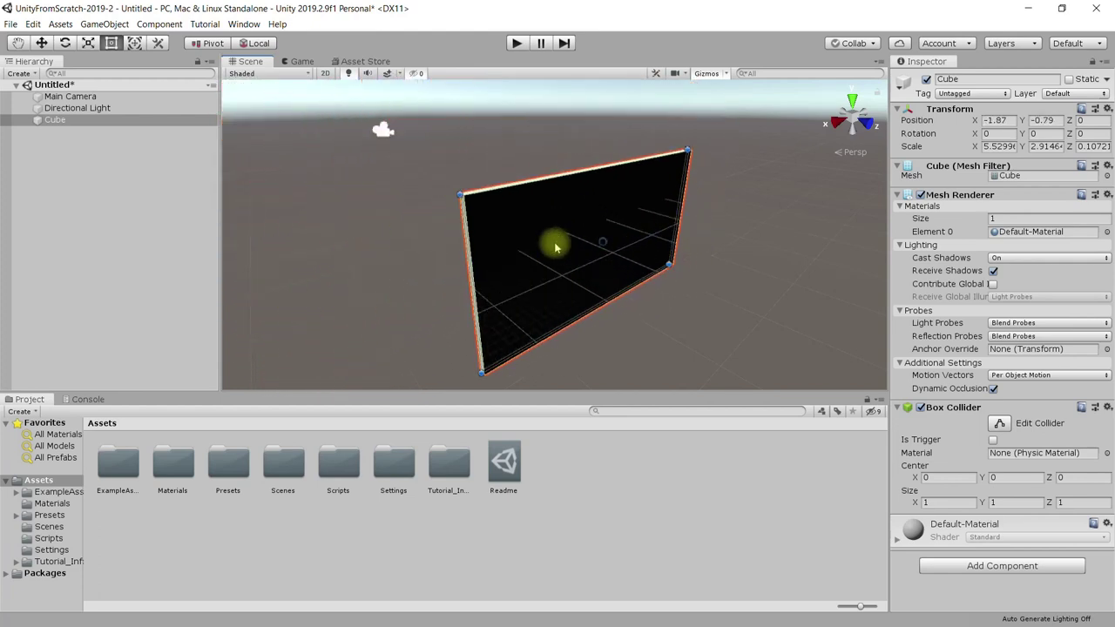
pyautogui.moveTo(640, 246)
pyautogui.mouseDown()
pyautogui.moveTo(627, 228)
pyautogui.moveTo(649, 238)
pyautogui.mouseUp()
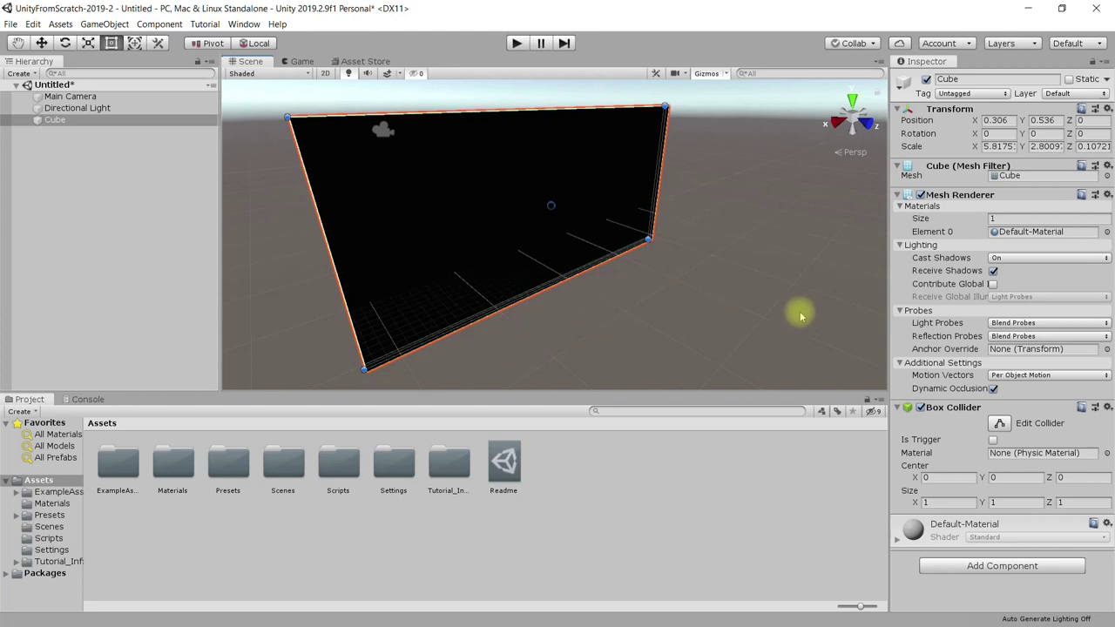
pyautogui.scroll(-1, 760, 324)
pyautogui.keyDown('alt'); pyautogui.moveTo(677, 269); pyautogui.dragTo(652, 298); pyautogui.keyUp('alt')
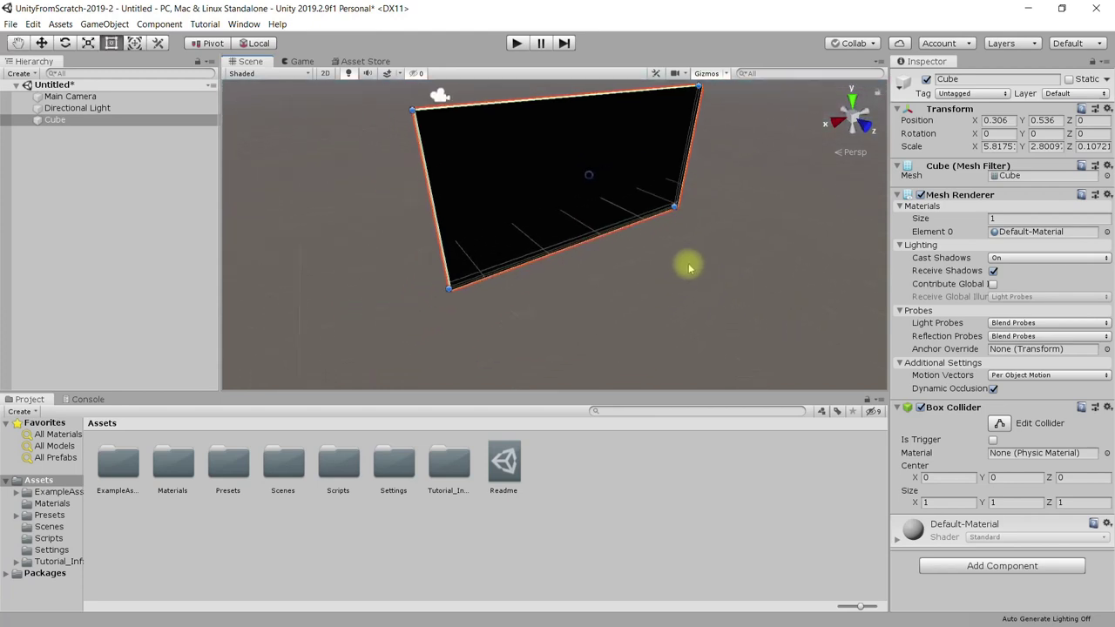
pyautogui.moveTo(653, 299); pyautogui.dragTo(570, 289, button='middle')
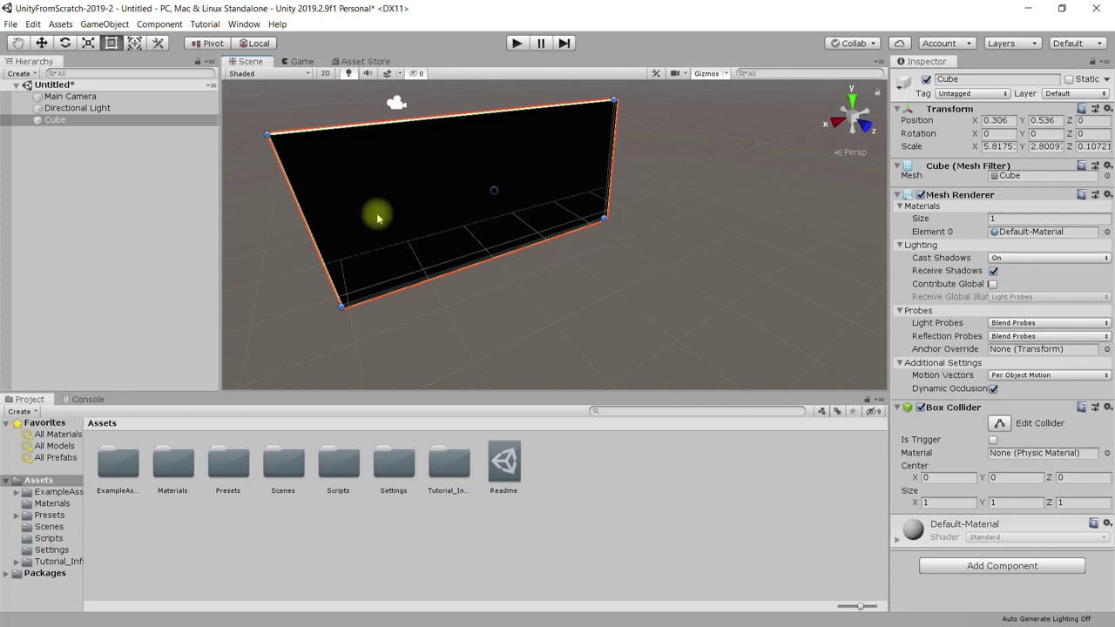
pyautogui.click(133, 44)
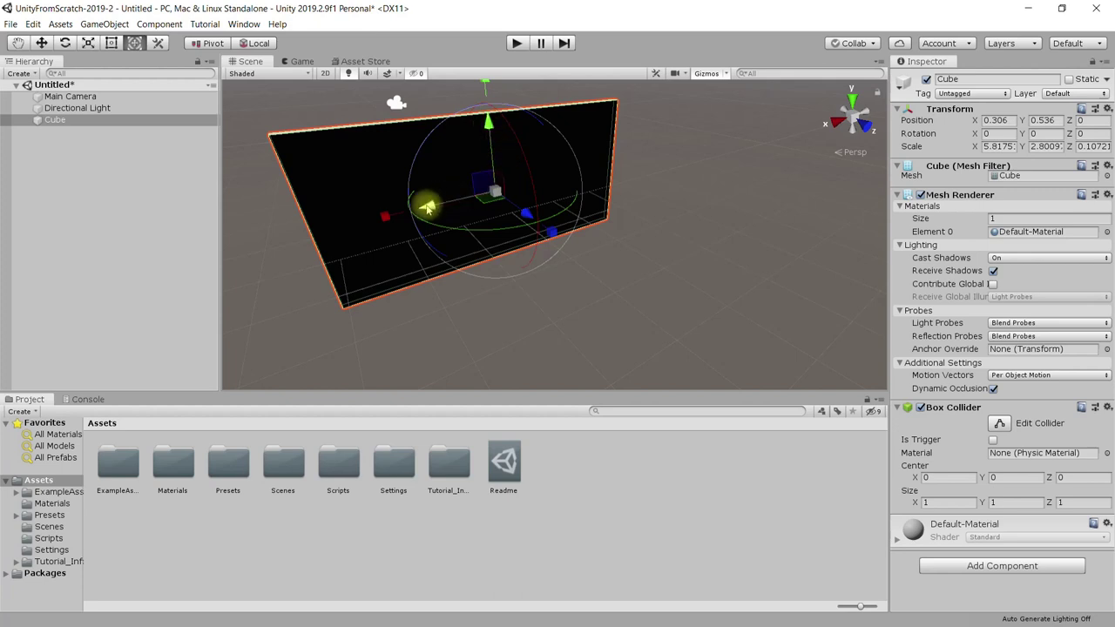
# Nudge the panel to 0.24, 0.35, -0.13, undo a stray tilt, and widen its X scale to about 5.879.
pyautogui.moveTo(526, 215)
pyautogui.mouseDown()
pyautogui.moveTo(517, 217)
pyautogui.moveTo(524, 202)
pyautogui.mouseUp()
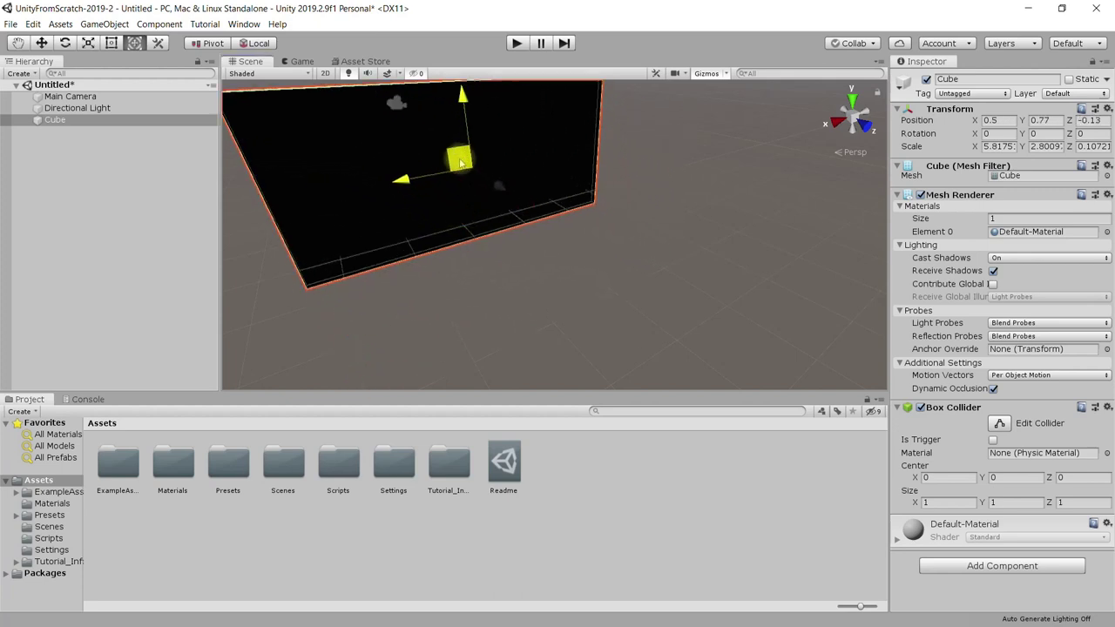
pyautogui.moveTo(523, 202); pyautogui.dragTo(520, 192)
pyautogui.hotkey('ctrl', 'z')
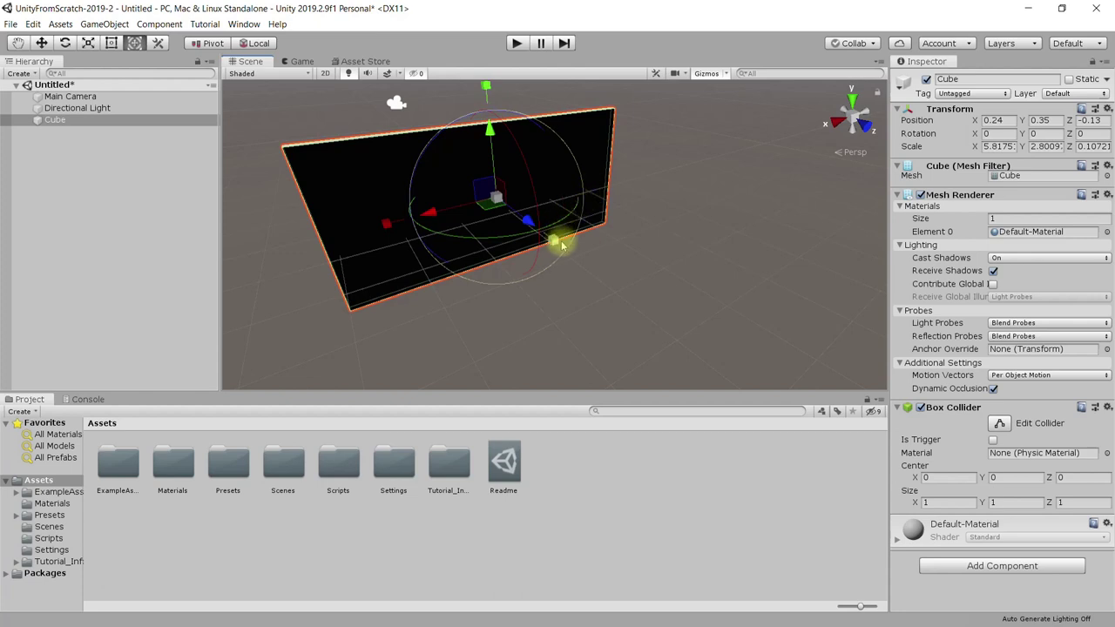
pyautogui.moveTo(379, 229); pyautogui.dragTo(386, 224)
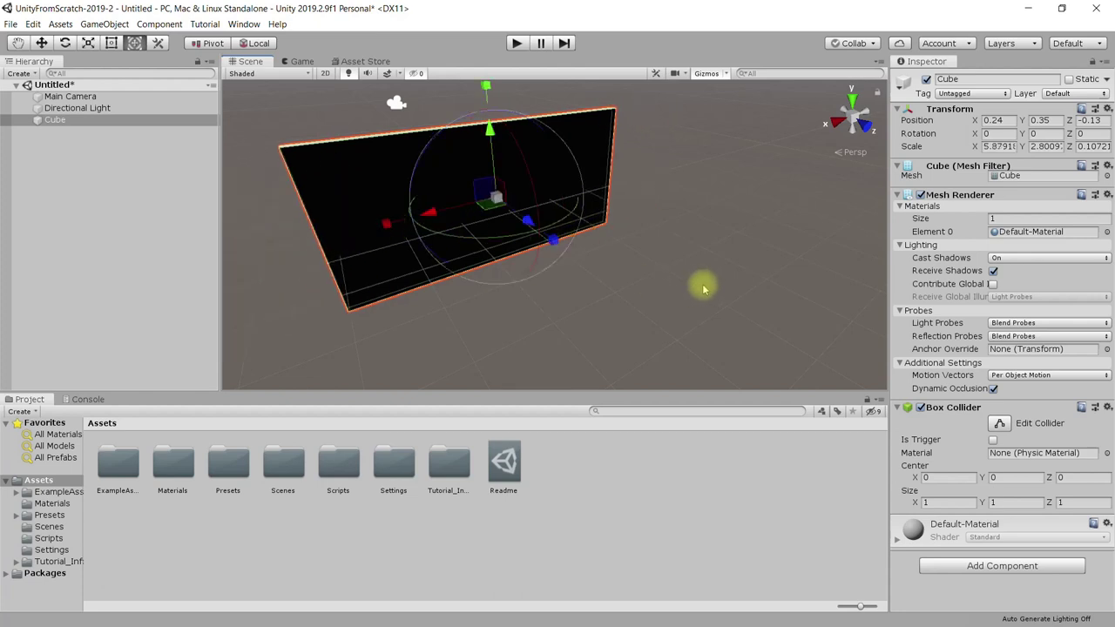
pyautogui.keyDown('alt'); pyautogui.moveTo(702, 282); pyautogui.dragTo(648, 282); pyautogui.keyUp('alt')
pyautogui.keyDown('alt'); pyautogui.moveTo(664, 326); pyautogui.dragTo(708, 268); pyautogui.keyUp('alt')
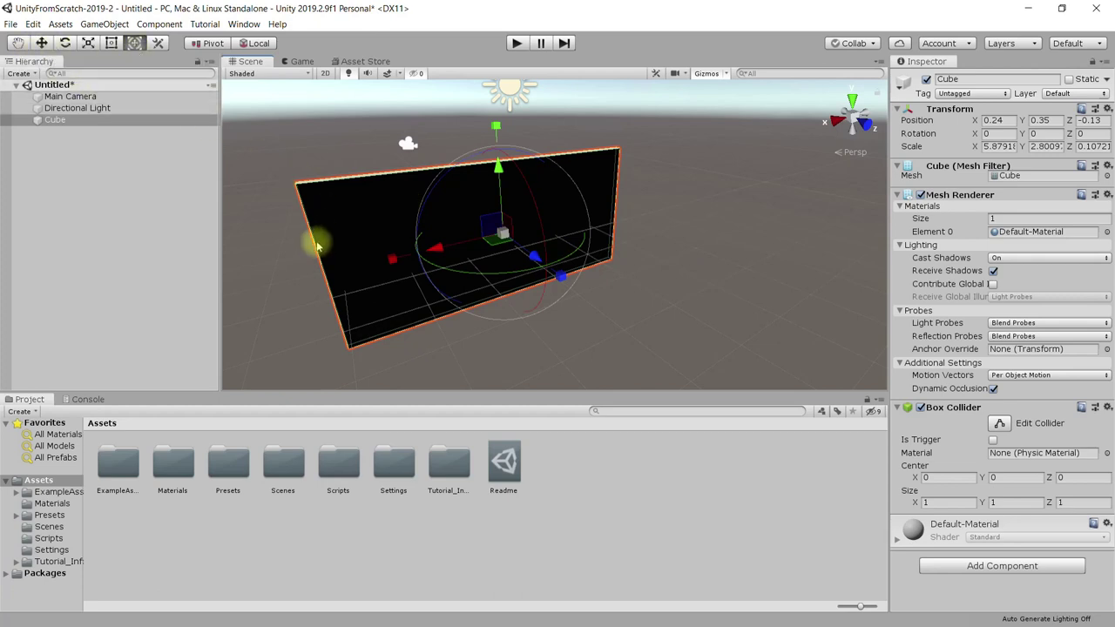
# Create a sphere via GameObject > 3D Object > Sphere.
pyautogui.click(105, 23)
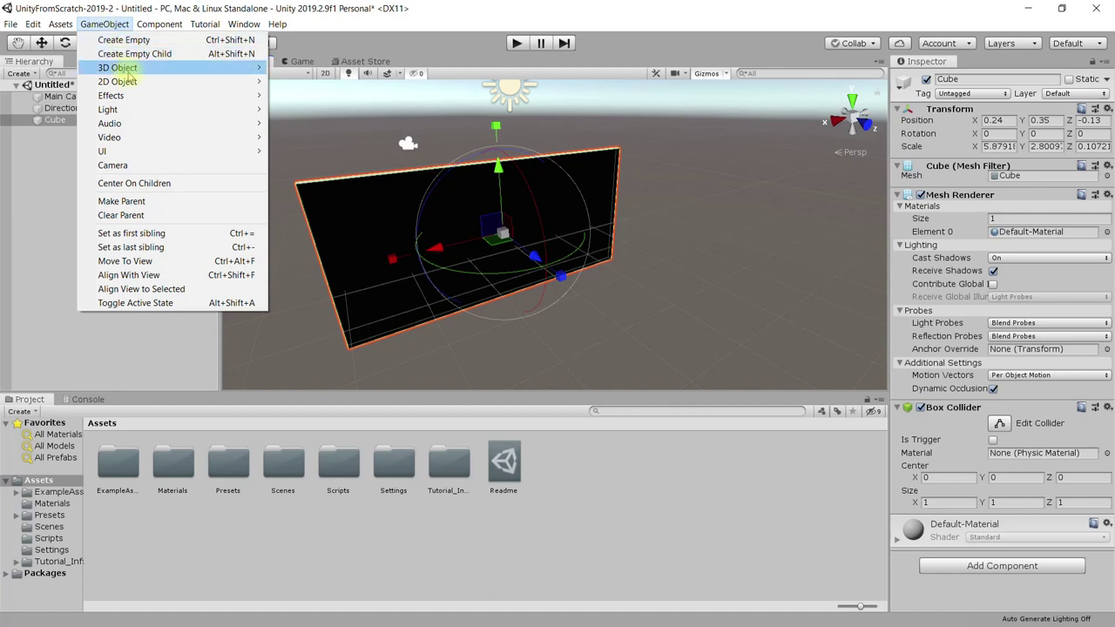
pyautogui.moveTo(126, 70)
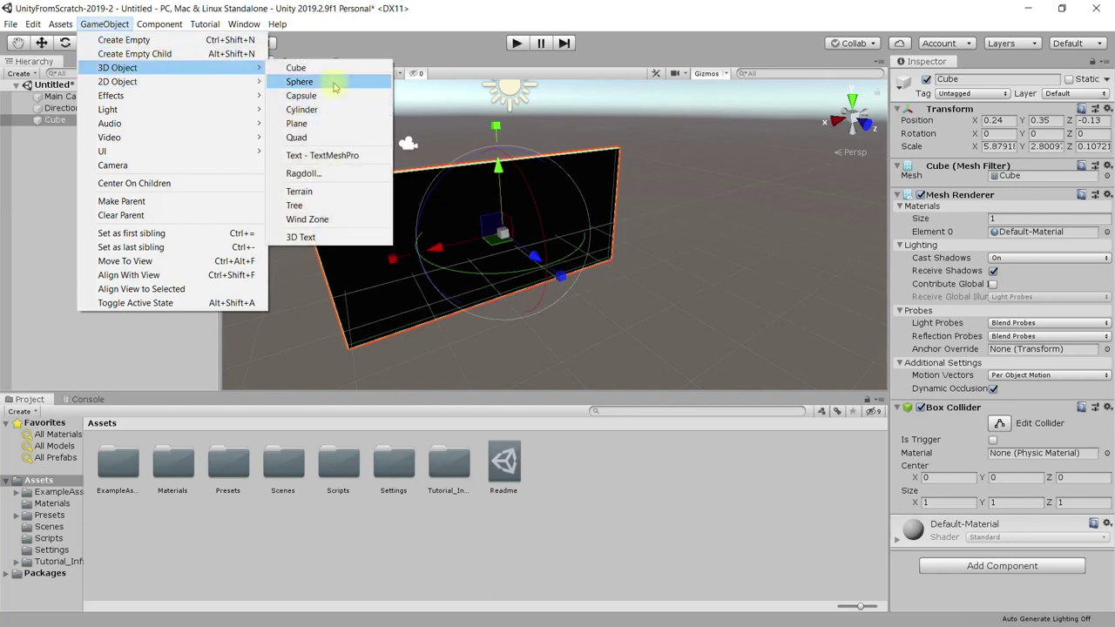
pyautogui.click(333, 82)
# Move the sphere right of the wall, to about -0.701, 1.286, 3.275.
pyautogui.moveTo(595, 261); pyautogui.dragTo(666, 299)
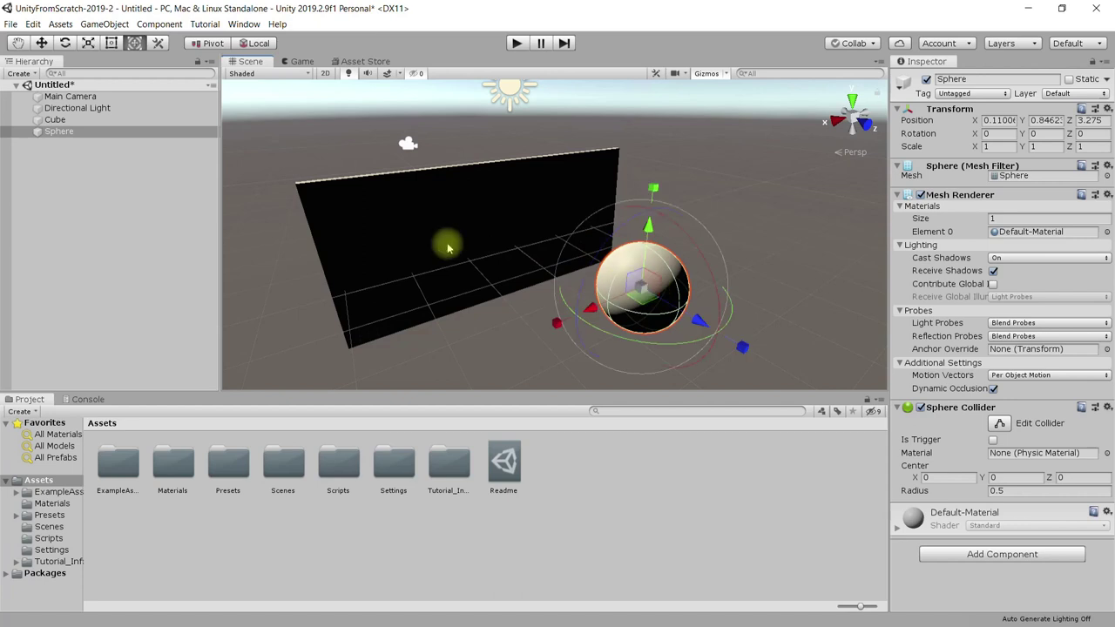
pyautogui.click(41, 42)
pyautogui.moveTo(599, 305); pyautogui.dragTo(643, 259)
pyautogui.moveTo(696, 213); pyautogui.dragTo(700, 181)
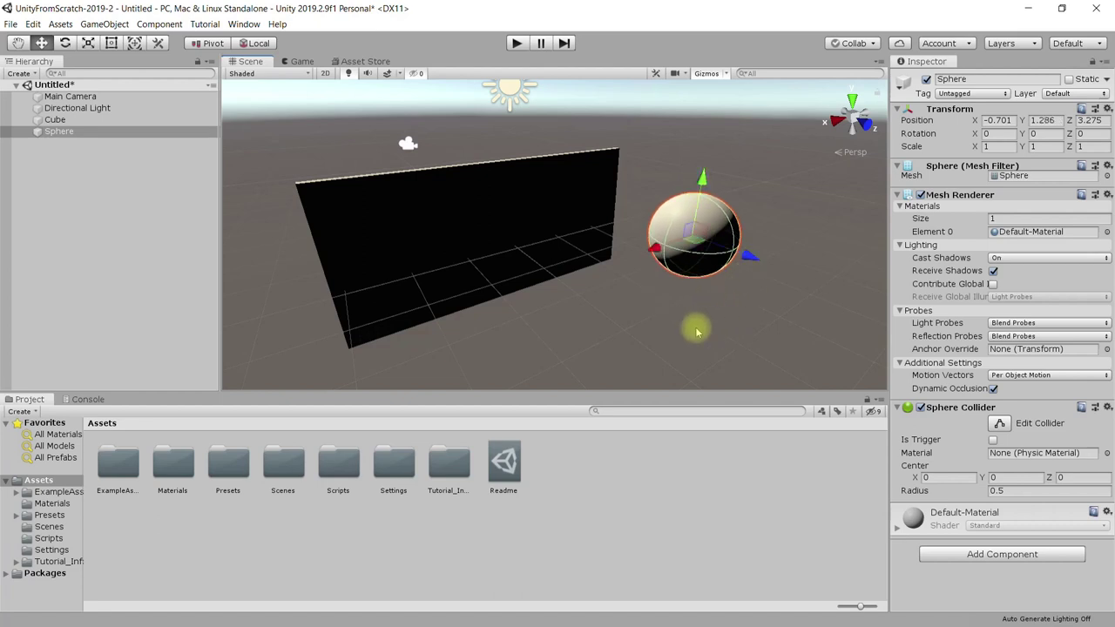
pyautogui.click(54, 119)
pyautogui.click(61, 132)
pyautogui.click(79, 119)
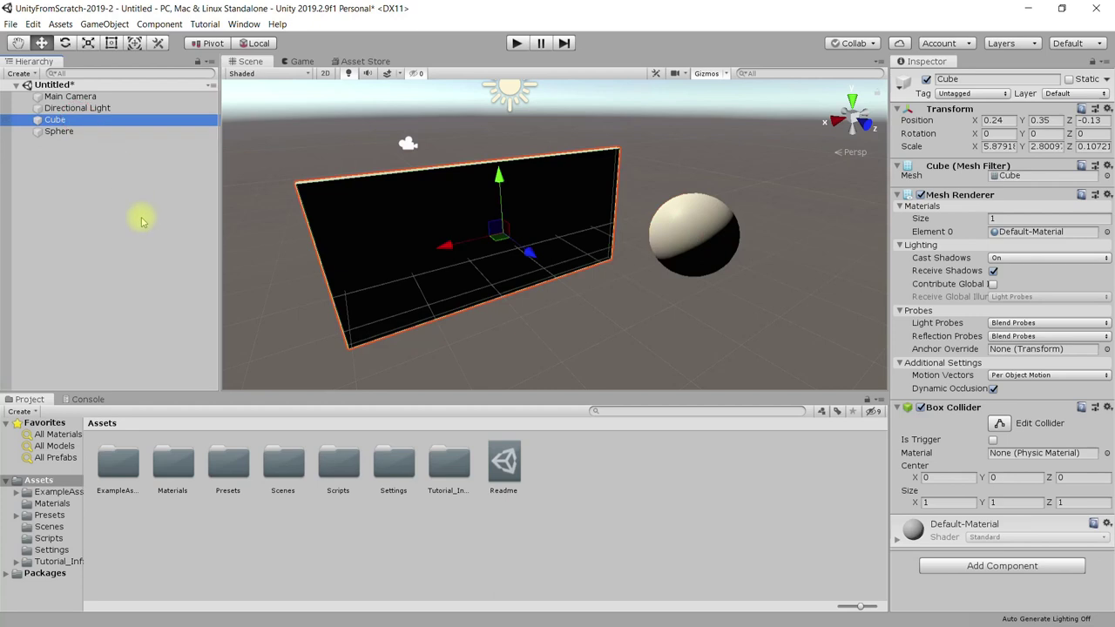
pyautogui.click(54, 131)
pyautogui.click(40, 120)
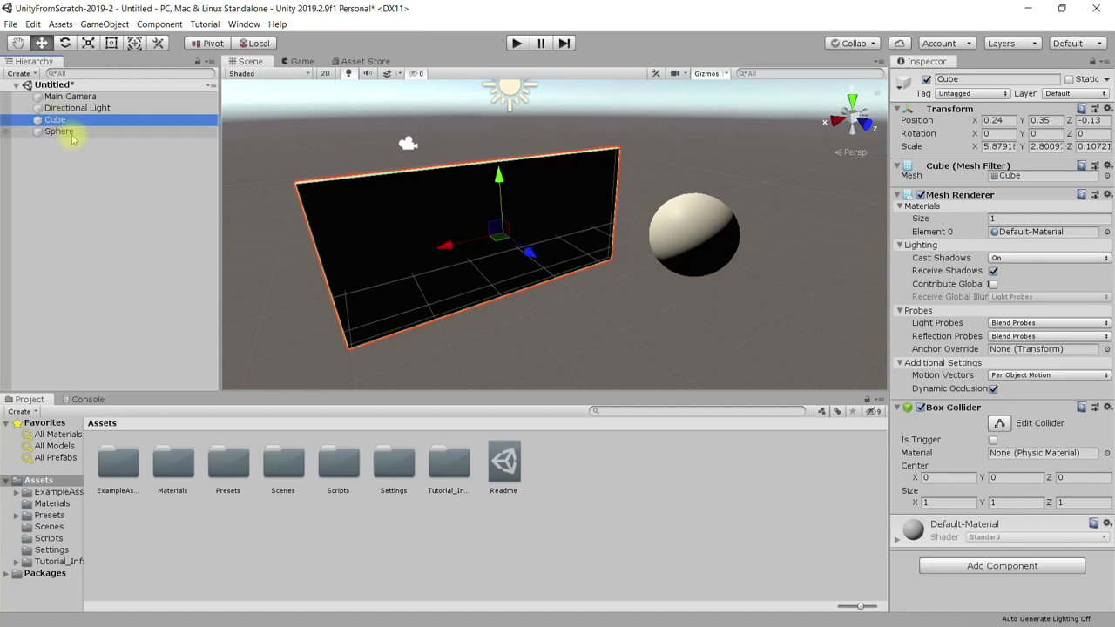
pyautogui.click(70, 131)
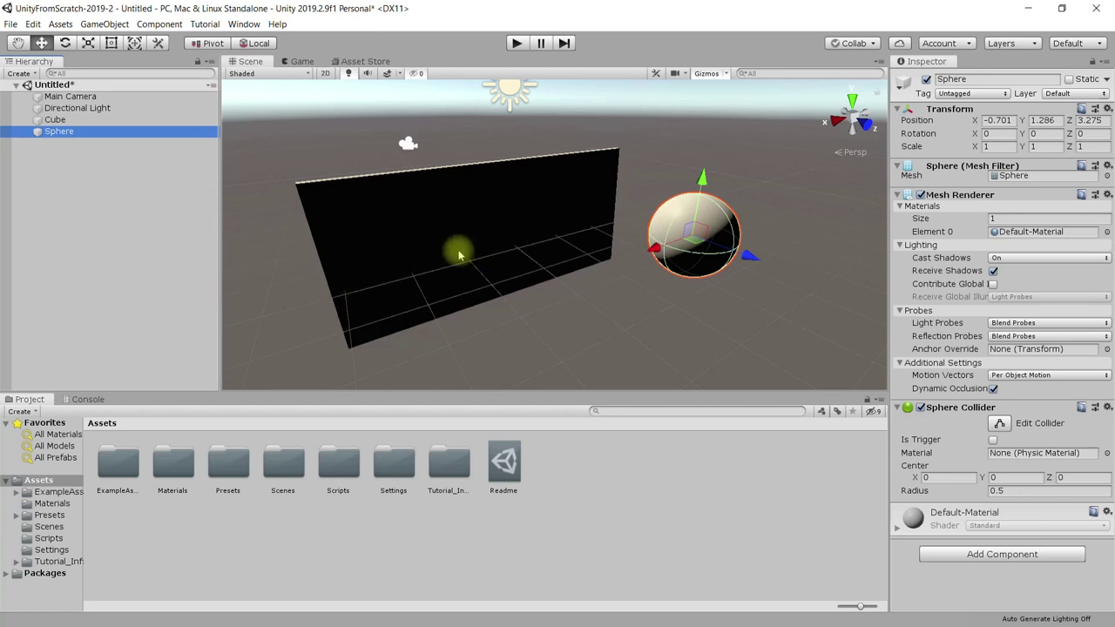
pyautogui.click(55, 119)
pyautogui.click(58, 131)
pyautogui.click(54, 119)
pyautogui.click(58, 131)
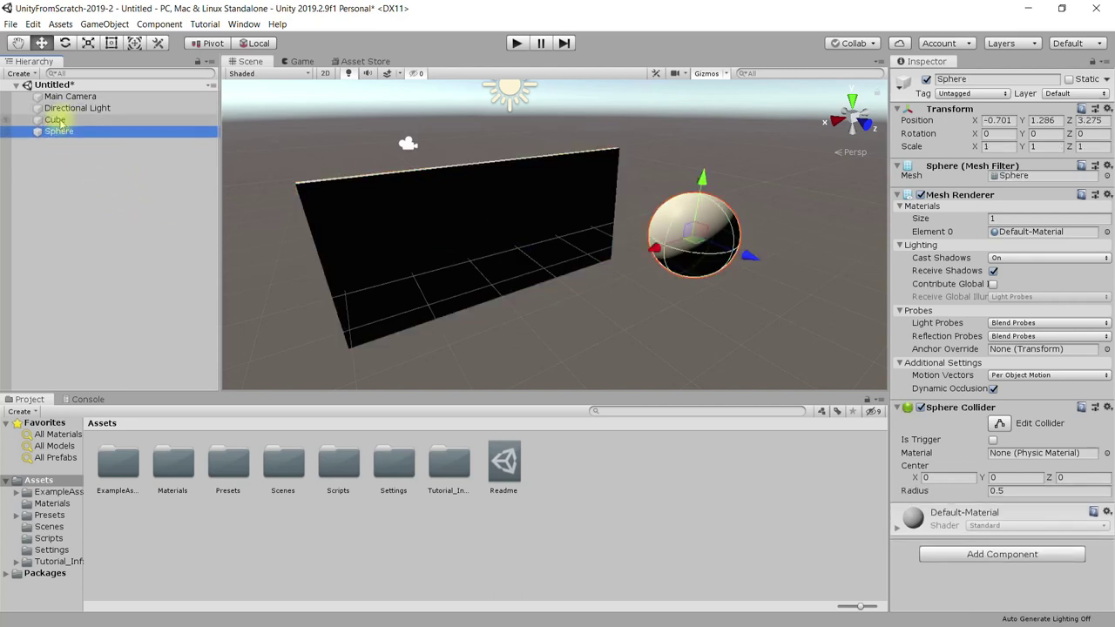
pyautogui.click(962, 78)
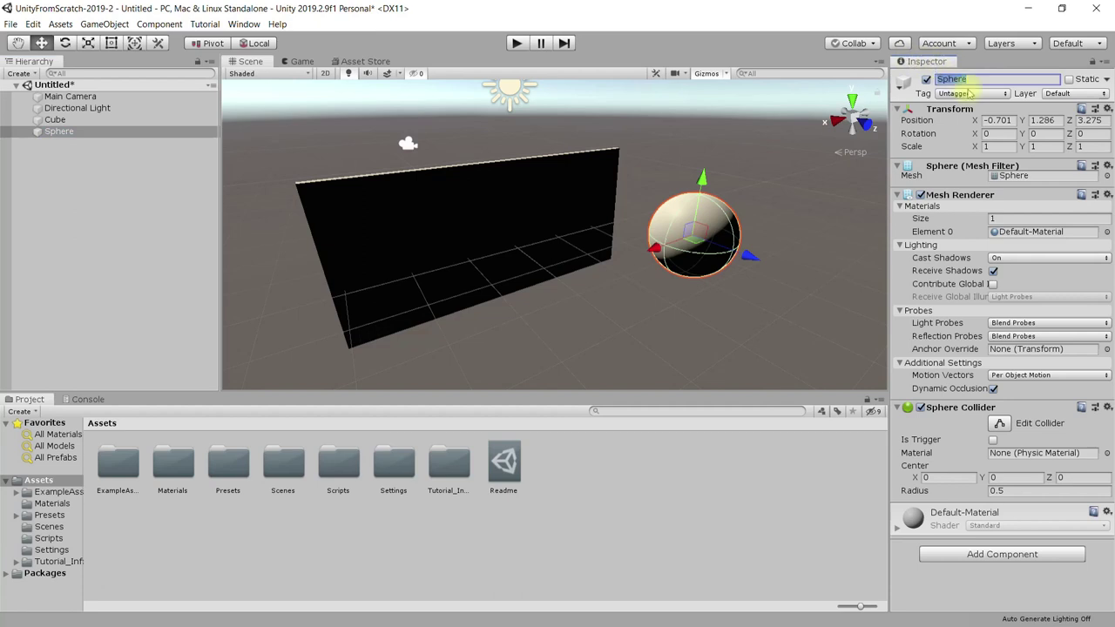
pyautogui.click(52, 120)
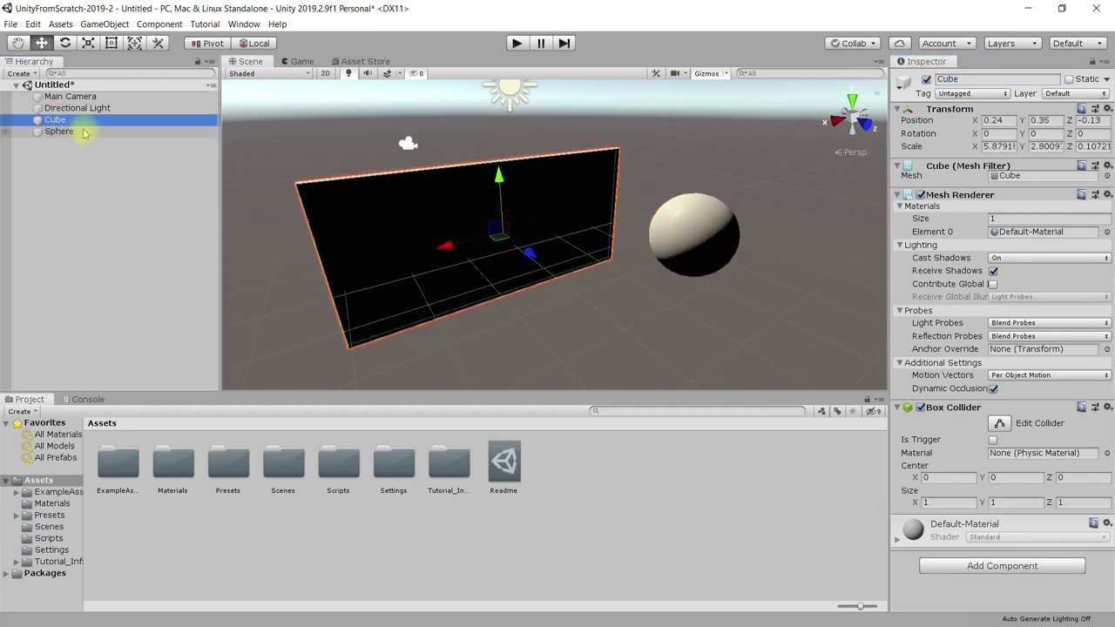
pyautogui.click(55, 121)
pyautogui.write('wall')
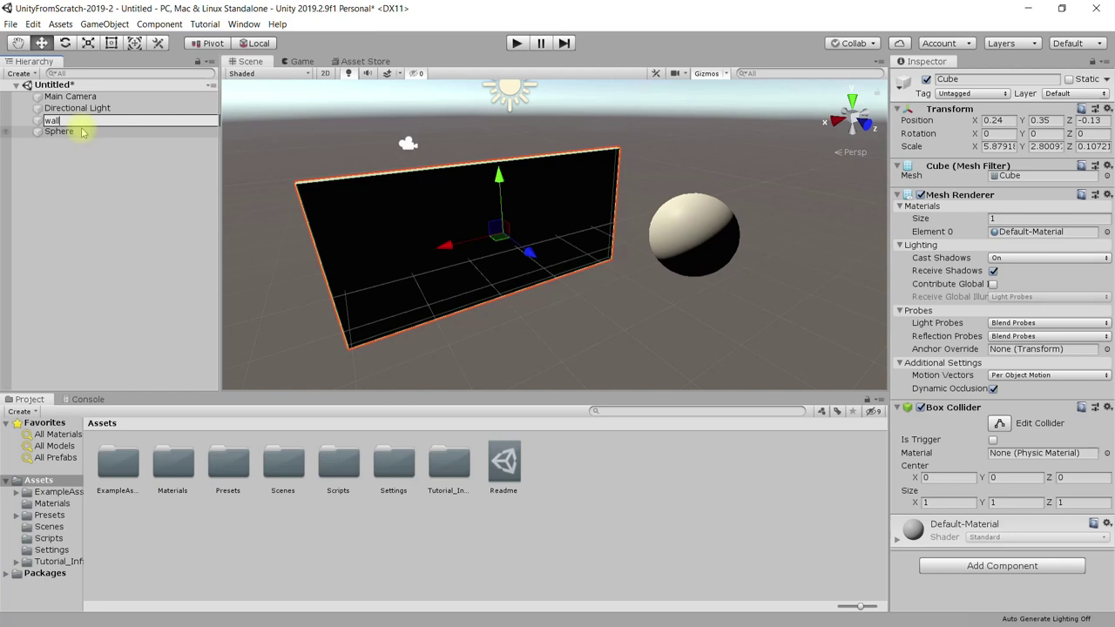
# Confirm the cube's name 'wall', then start renaming the sphere and confirm it keeps the name Sphere.
pyautogui.press('Return')
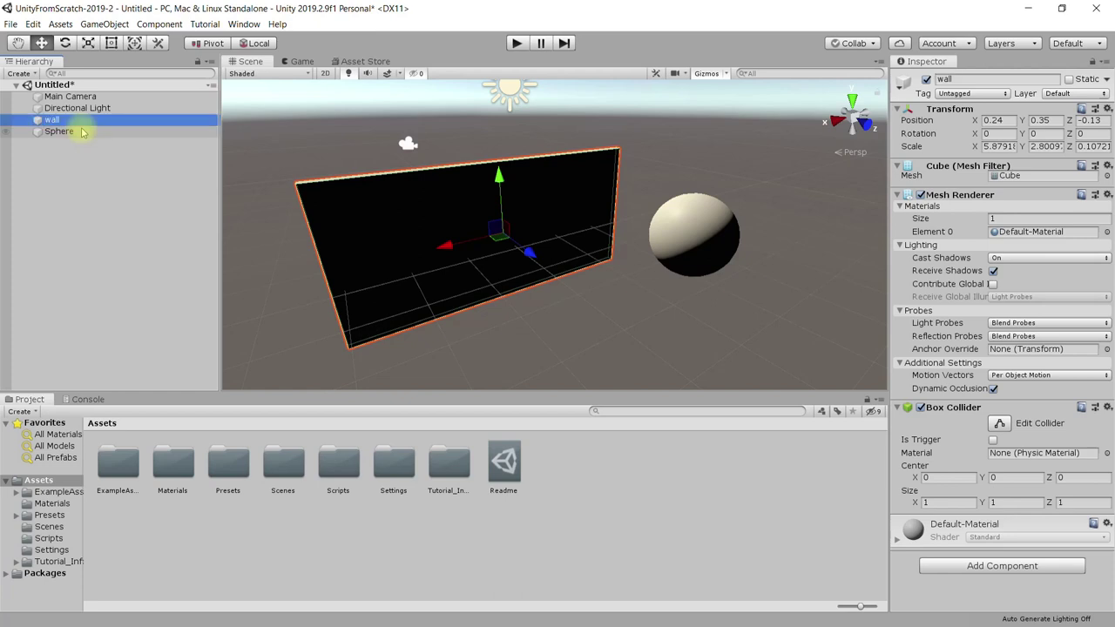
pyautogui.click(54, 131)
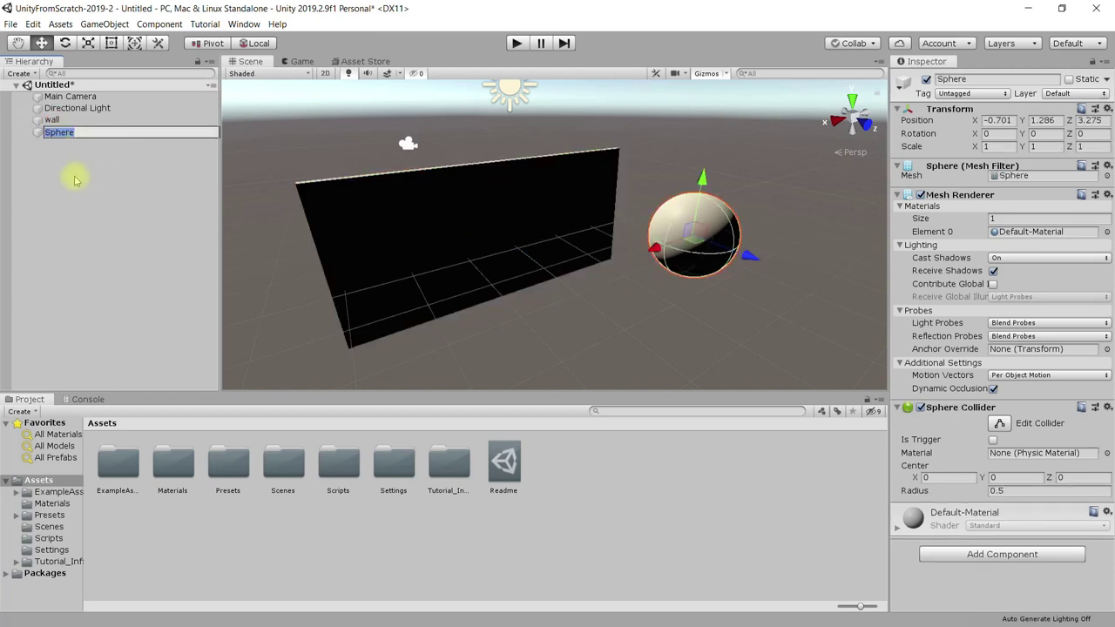
pyautogui.click(75, 168)
pyautogui.click(61, 131)
pyautogui.rightClick(73, 133)
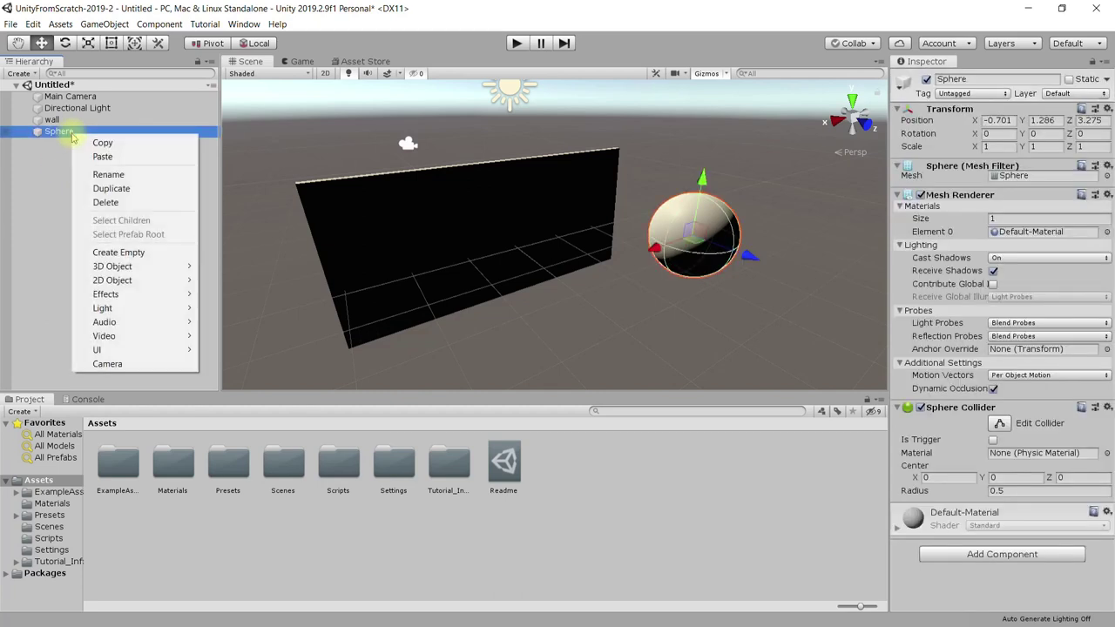
pyautogui.click(100, 178)
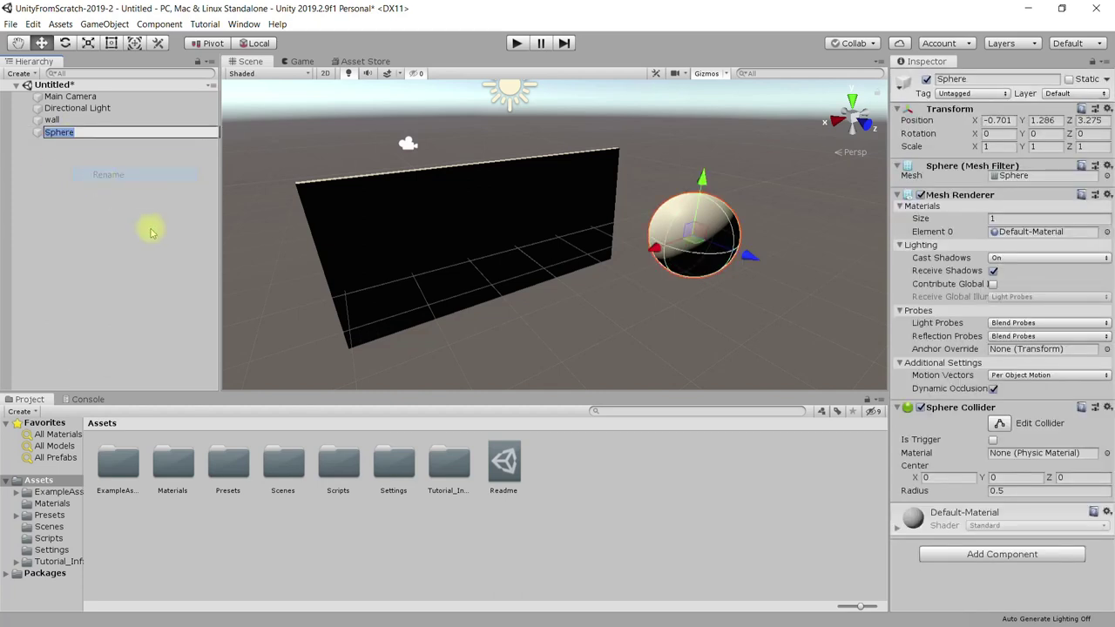
pyautogui.click(78, 166)
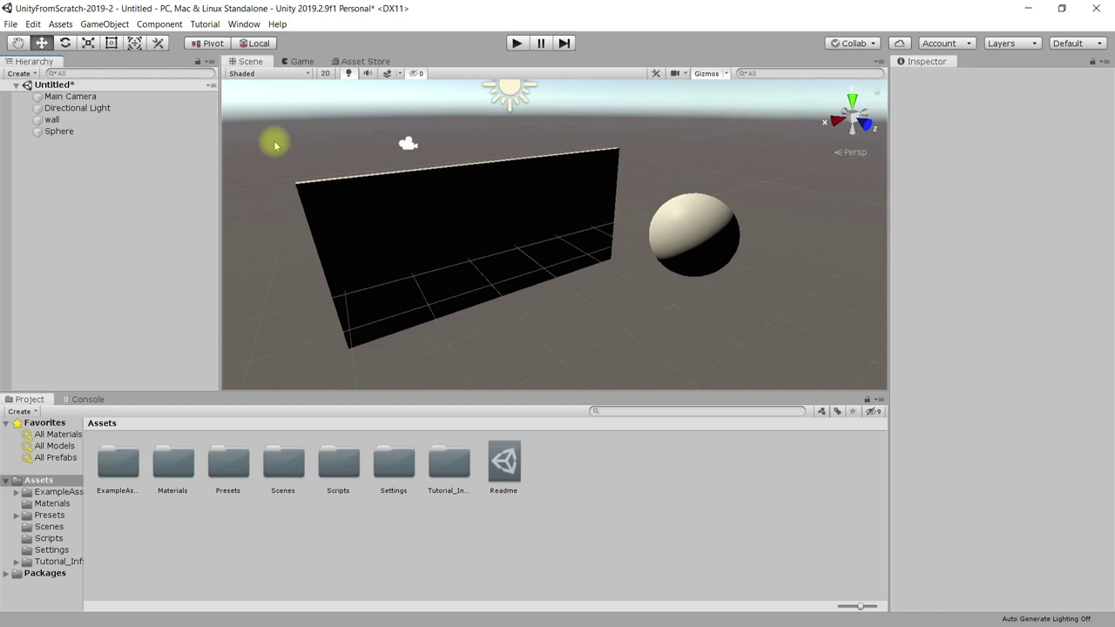
# Choose File > Save As… to bring up the Save Scene dialog on the Assets folder.
pyautogui.click(10, 24)
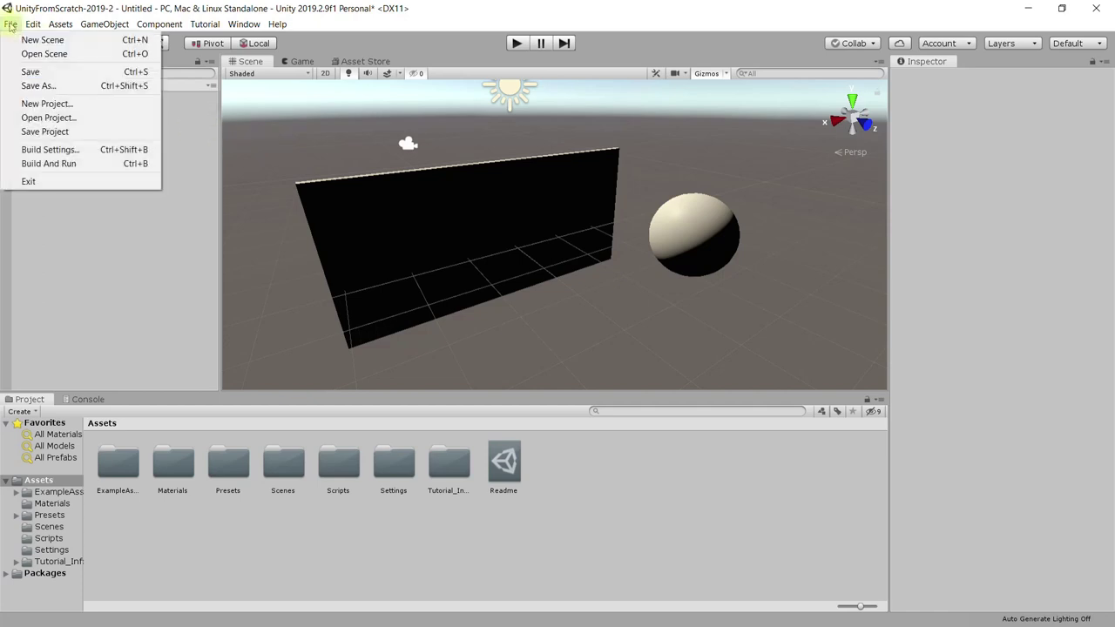
pyautogui.click(158, 263)
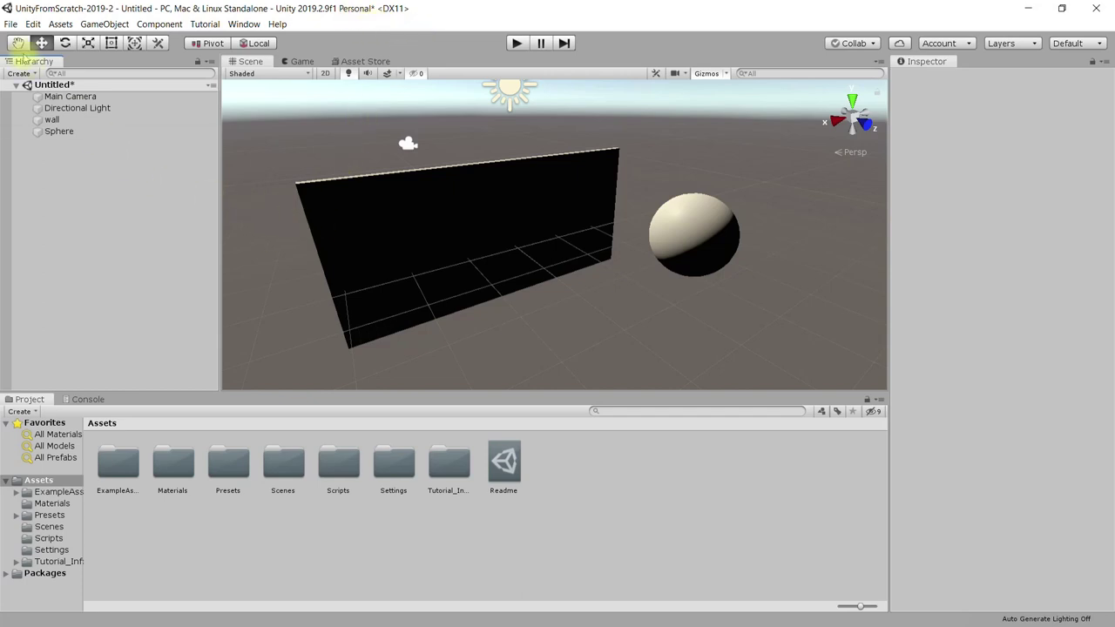
pyautogui.click(10, 24)
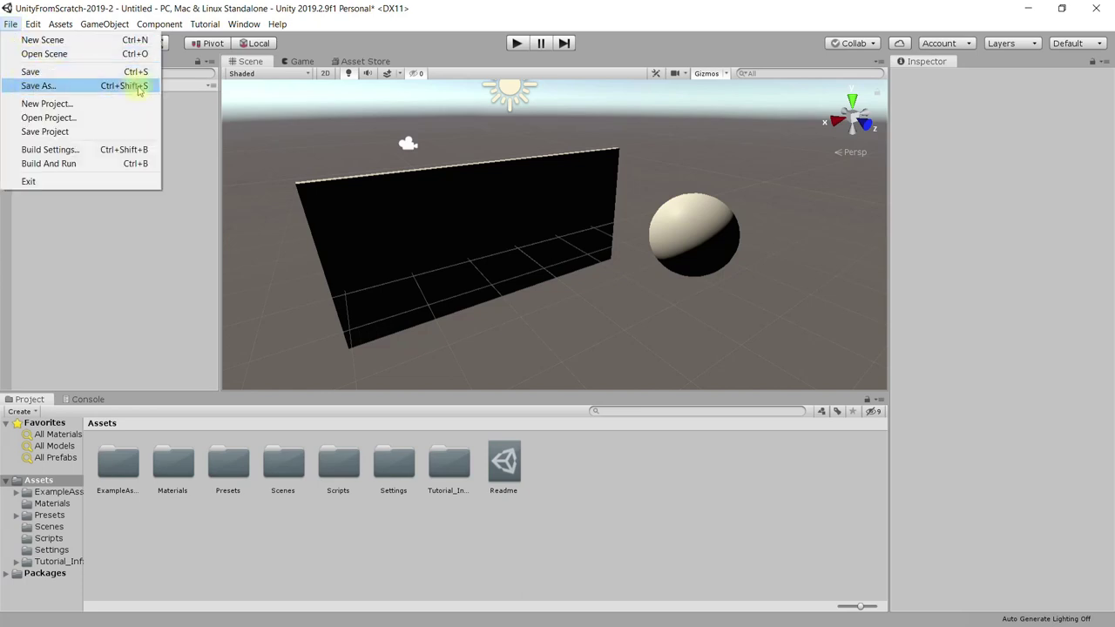
pyautogui.click(153, 73)
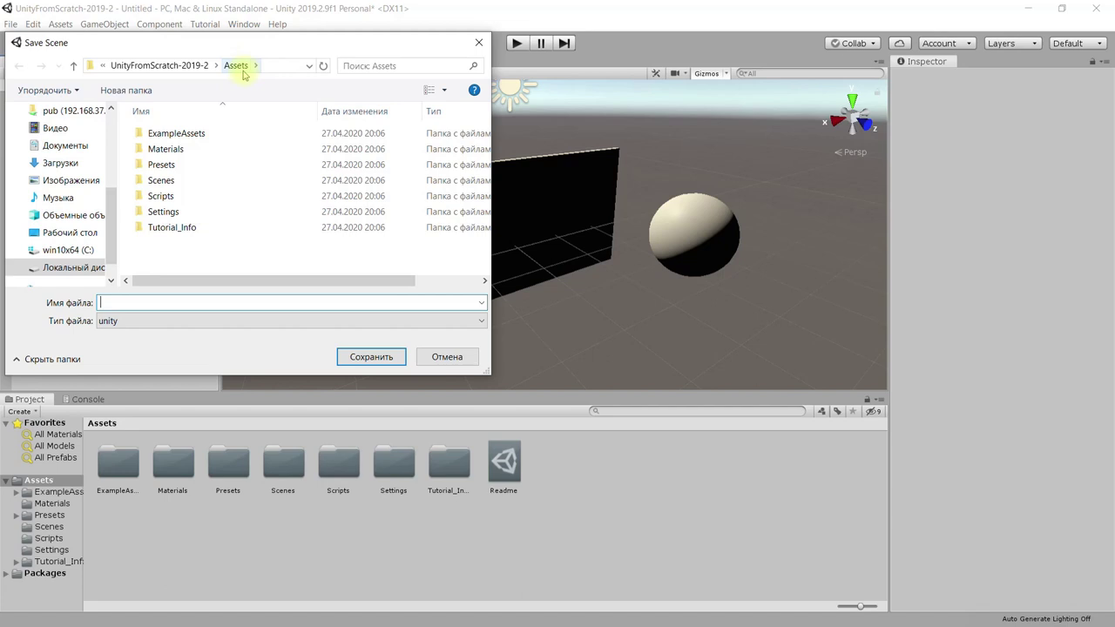
# Save the scene as scene1 in Assets/Scenes after the root-folder save is refused.
pyautogui.click(199, 65)
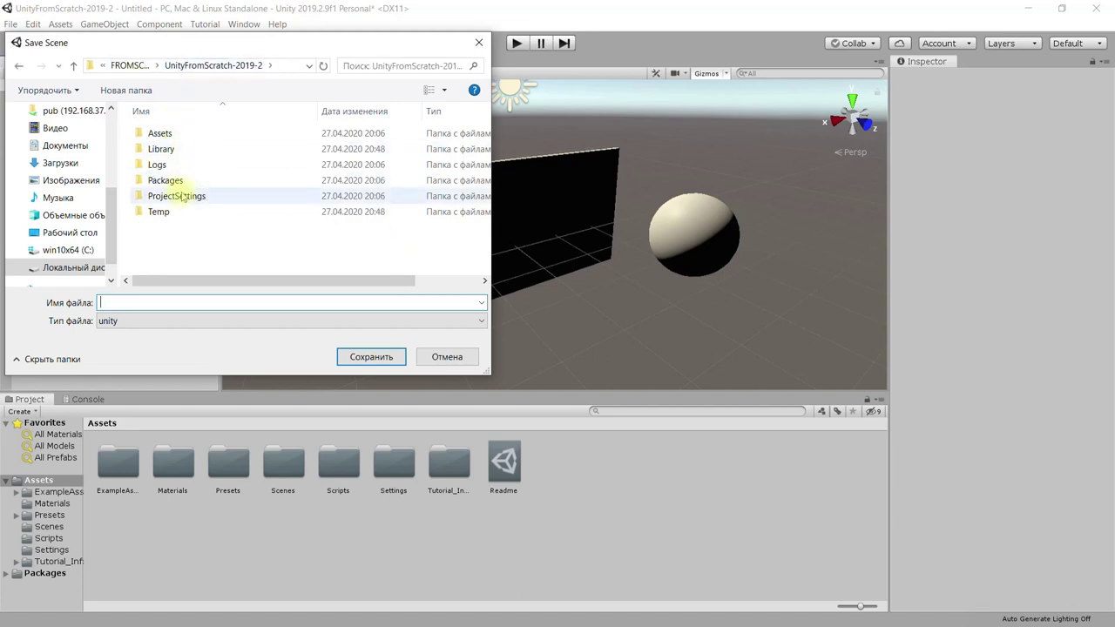
pyautogui.doubleClick(160, 137)
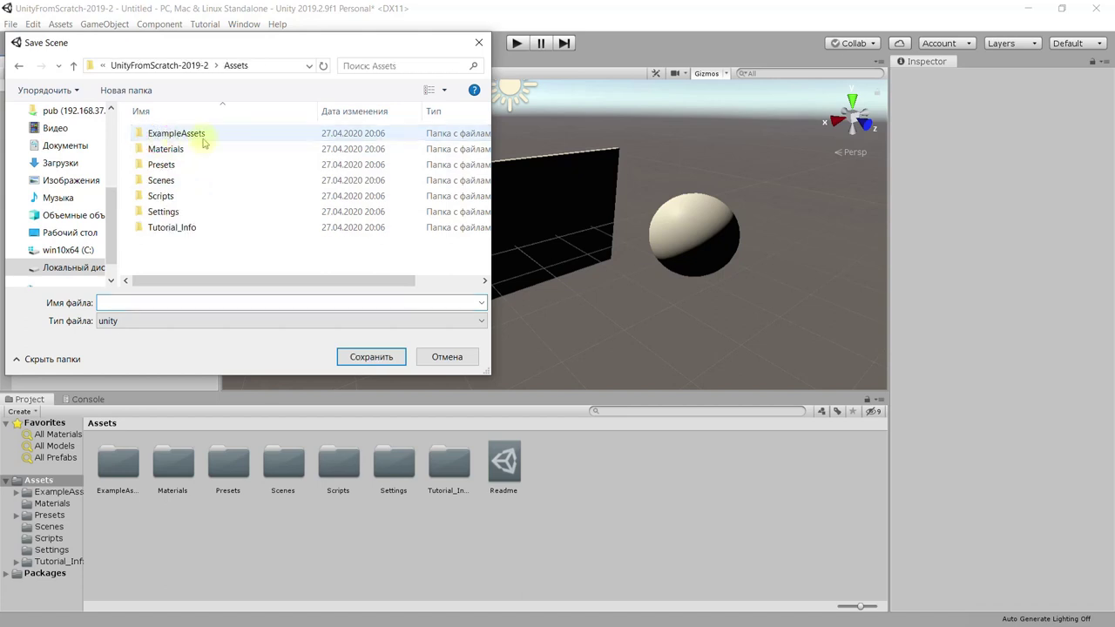
pyautogui.click(196, 66)
pyautogui.write('scene1')
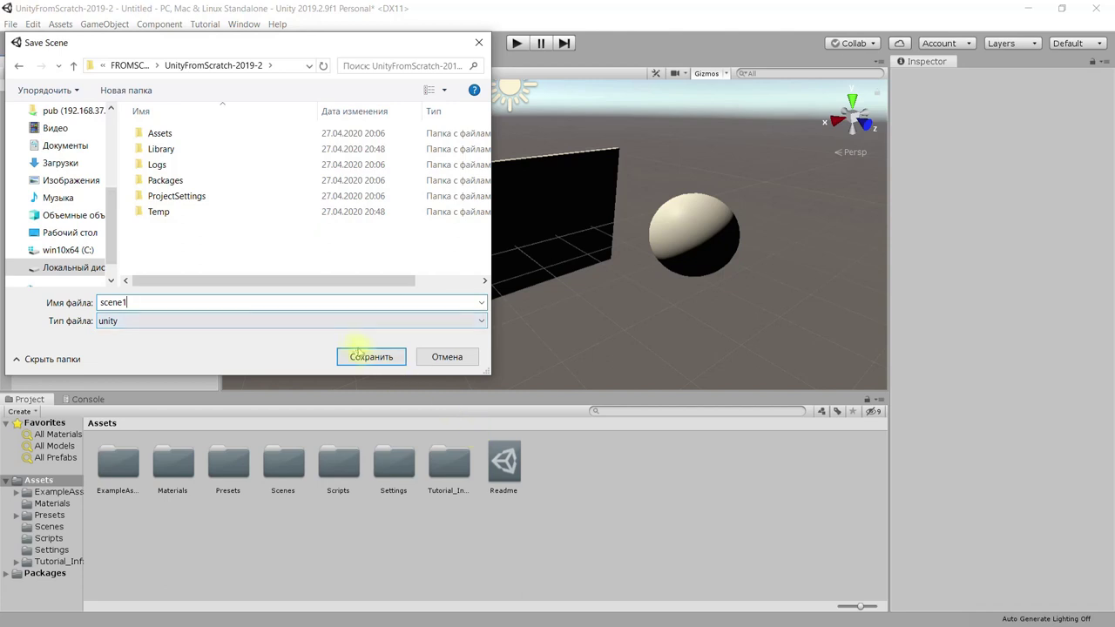
pyautogui.click(366, 353)
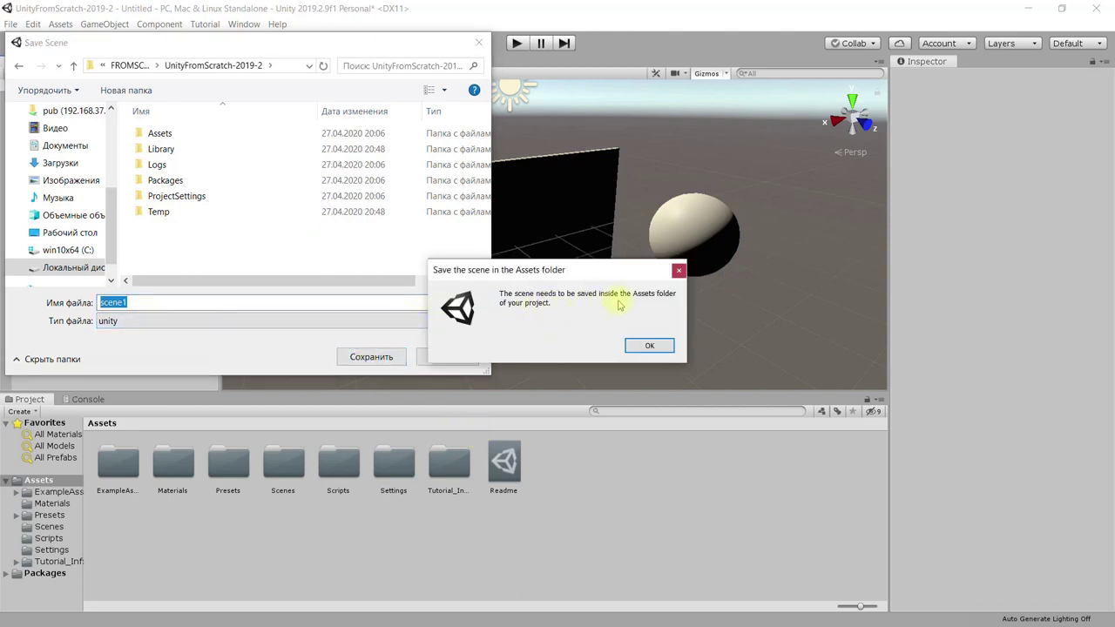
pyautogui.click(650, 346)
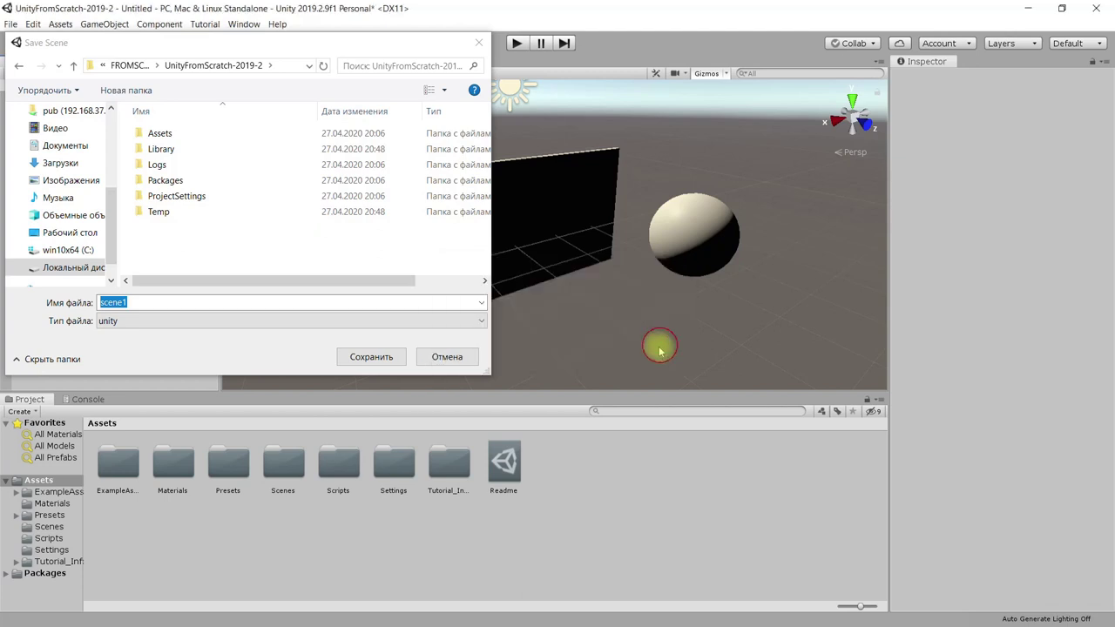
pyautogui.doubleClick(161, 133)
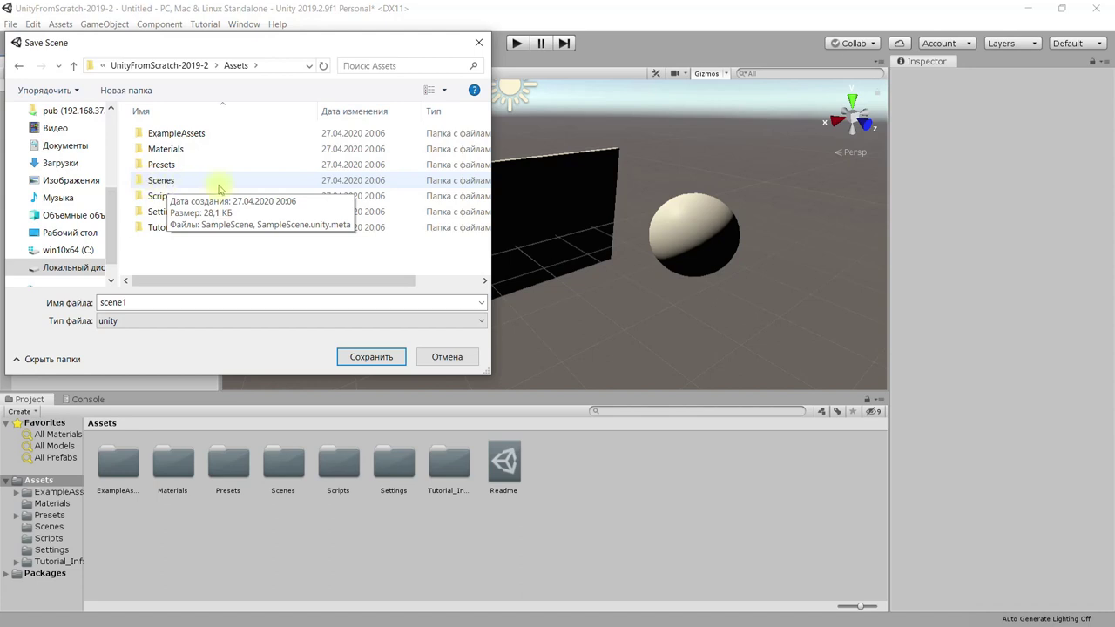
pyautogui.doubleClick(163, 183)
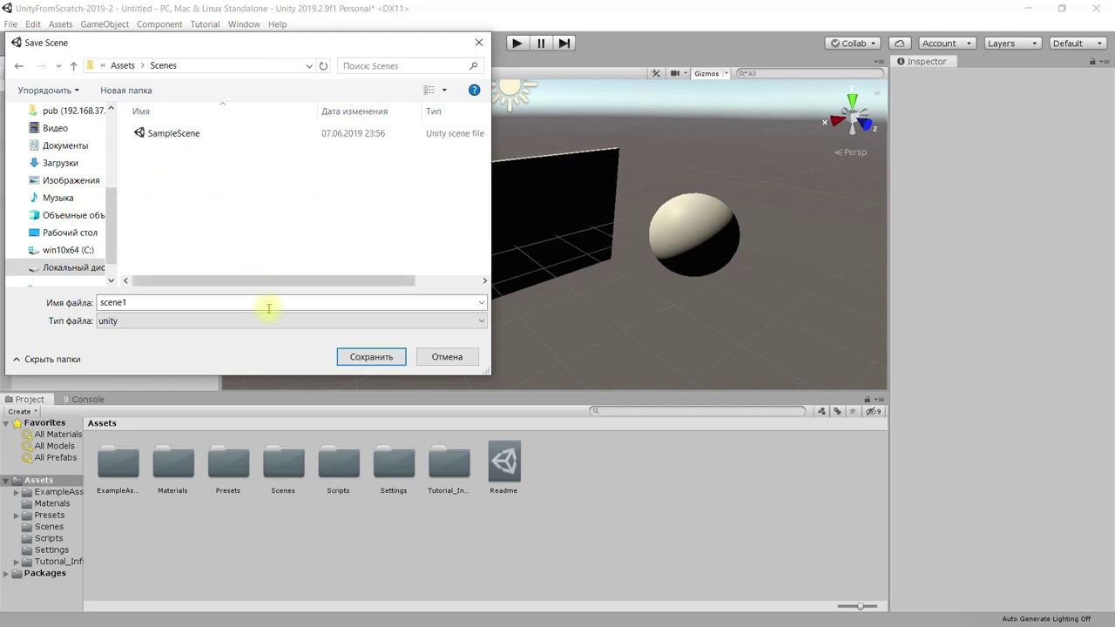
pyautogui.click(371, 356)
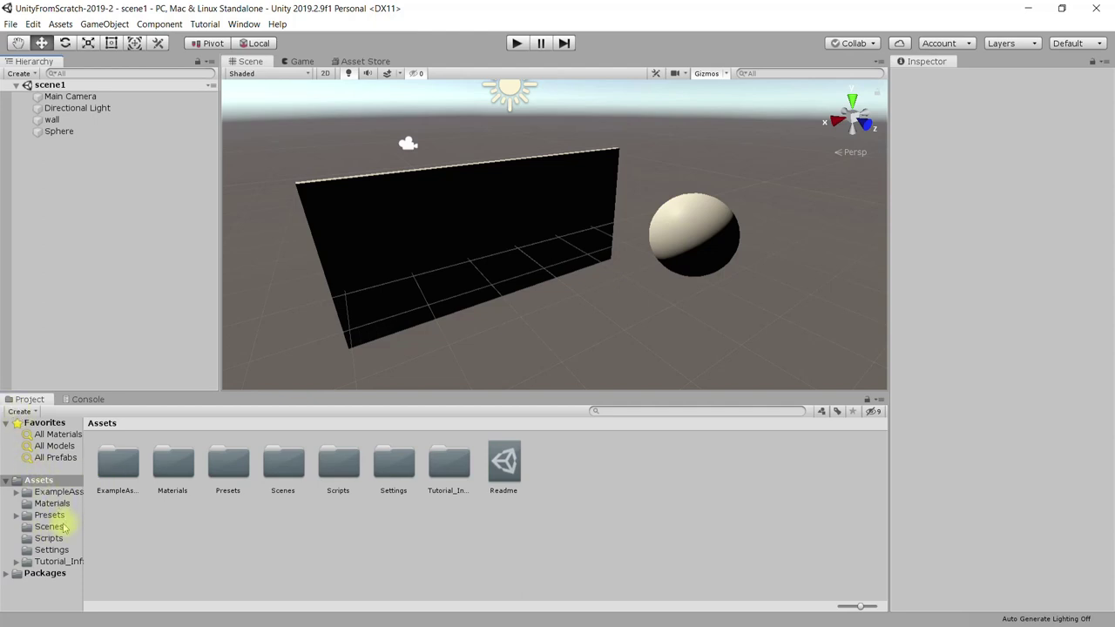
# List the Scenes folder, open SampleScene and then scene1 again, and bring up Open Scene.
pyautogui.click(50, 527)
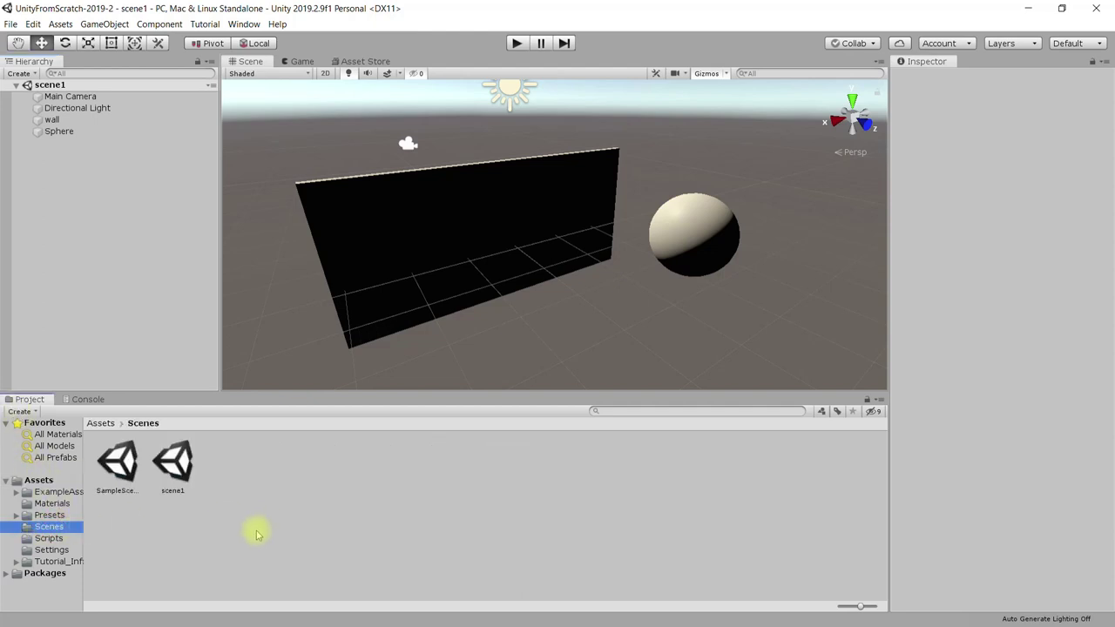
pyautogui.doubleClick(119, 469)
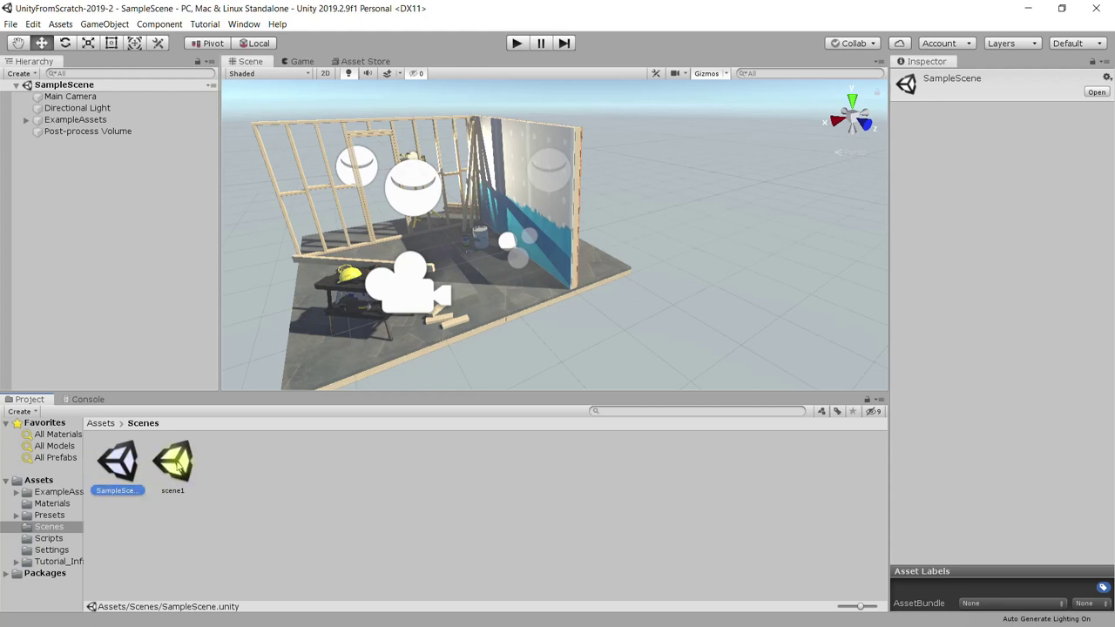
pyautogui.doubleClick(177, 466)
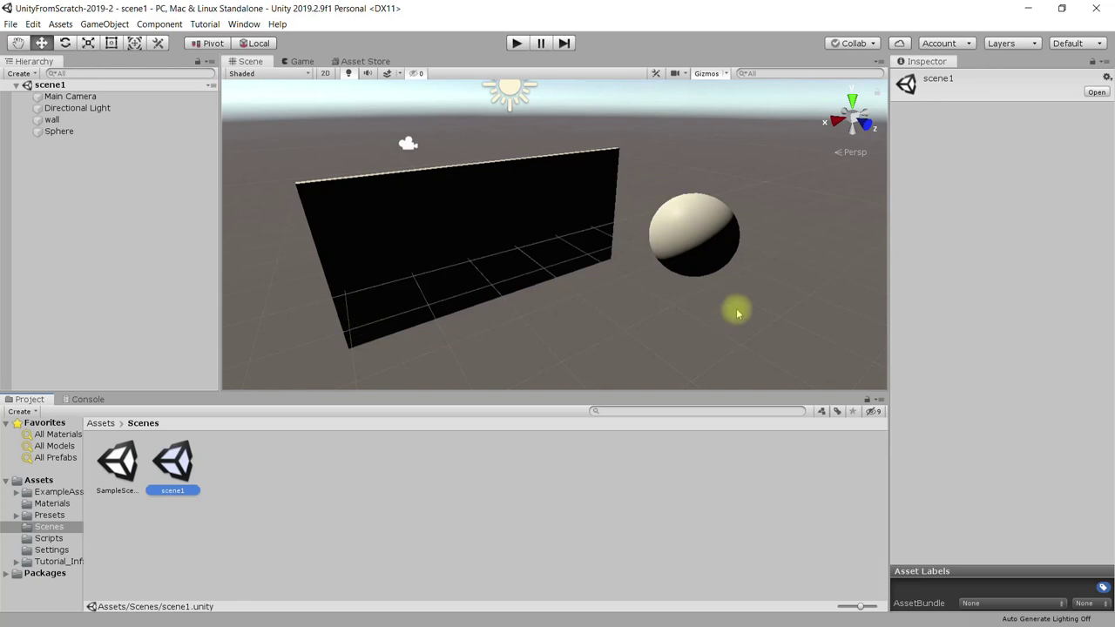
pyautogui.click(10, 25)
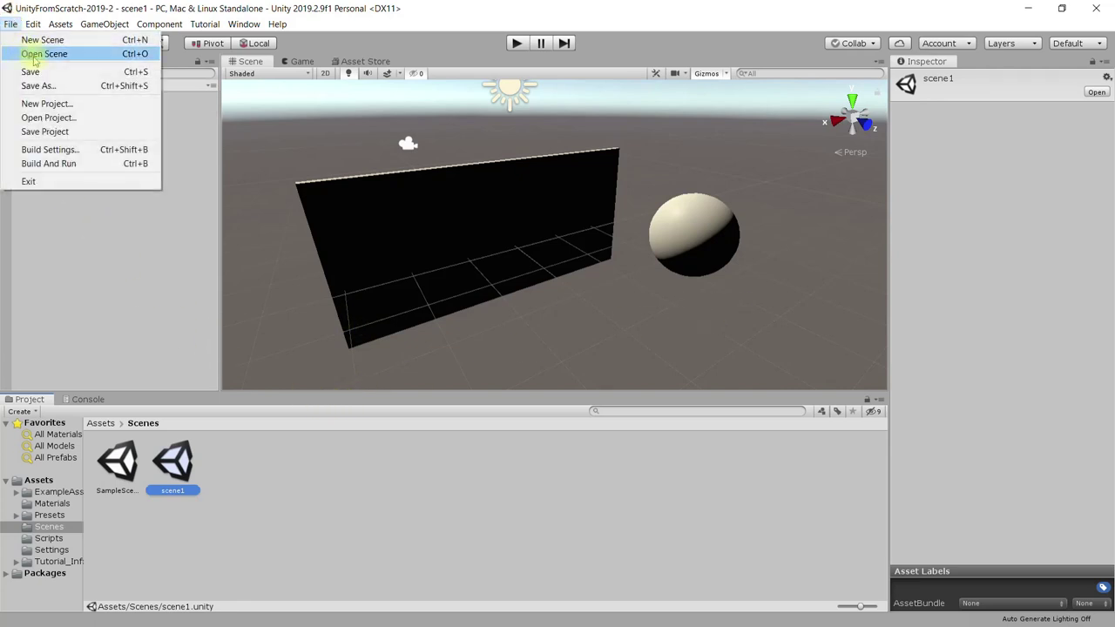
pyautogui.click(34, 56)
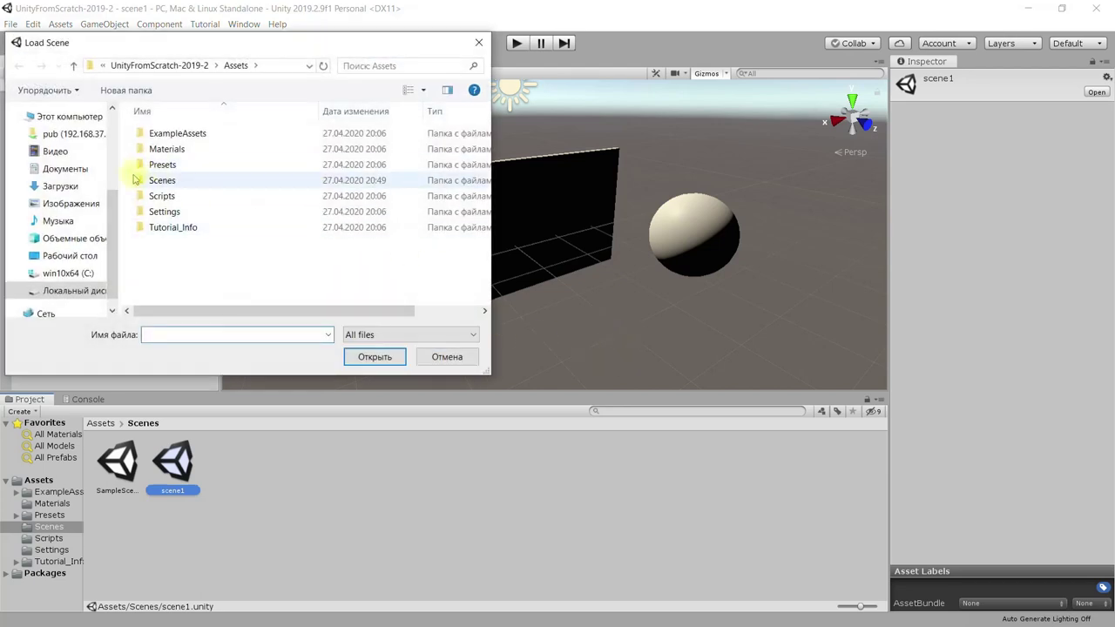
# Load SampleScene from Assets/Scenes, then reopen scene1 and return to the Assets folder.
pyautogui.doubleClick(153, 183)
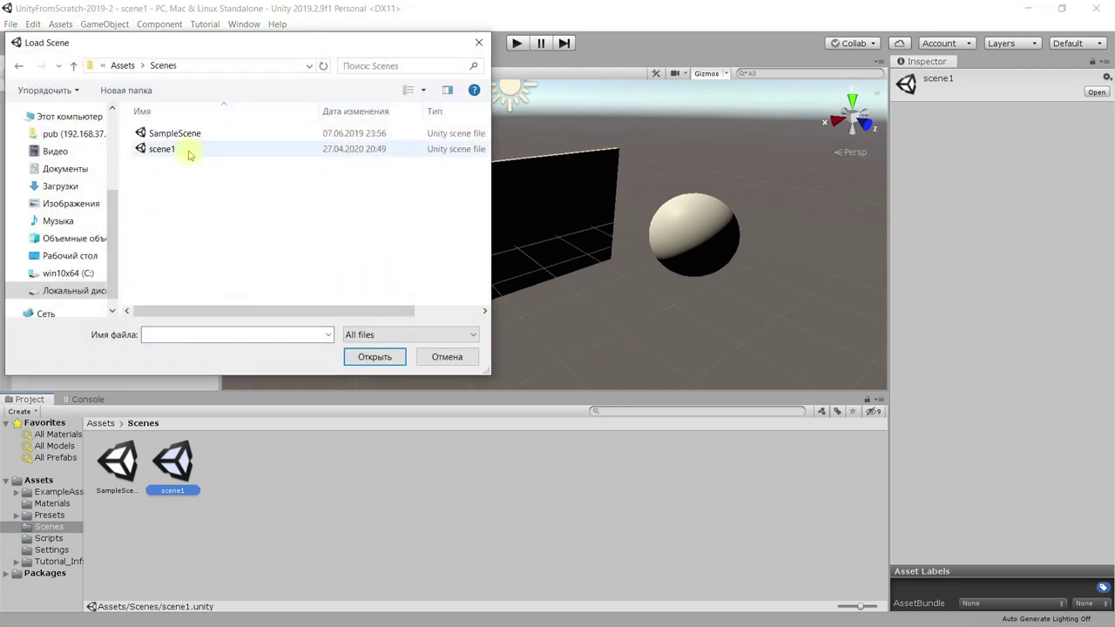
pyautogui.click(157, 152)
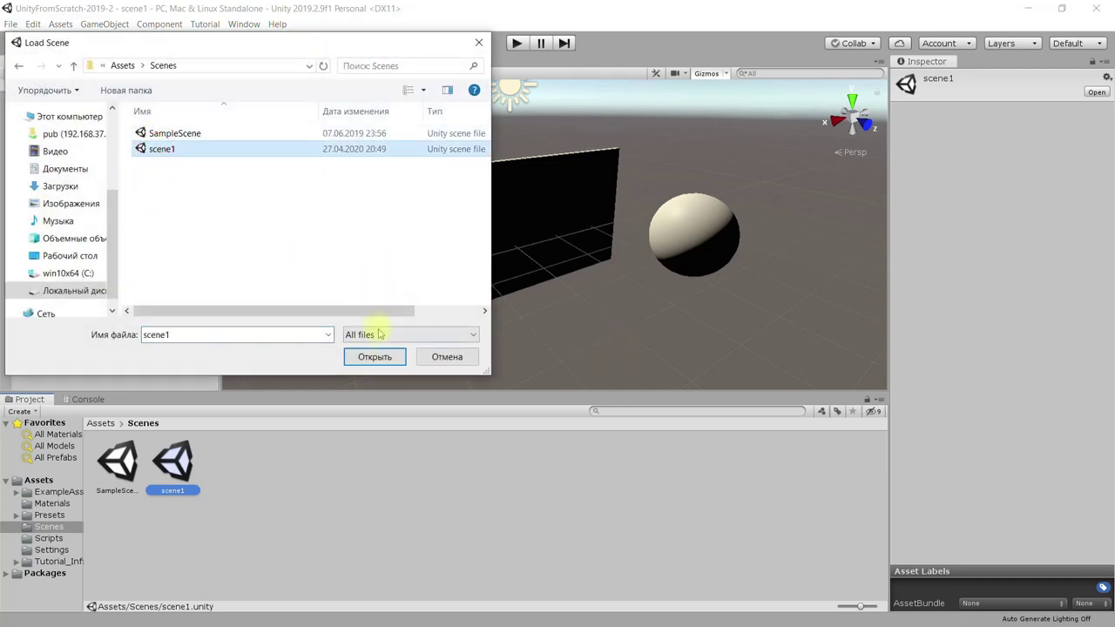
pyautogui.click(196, 137)
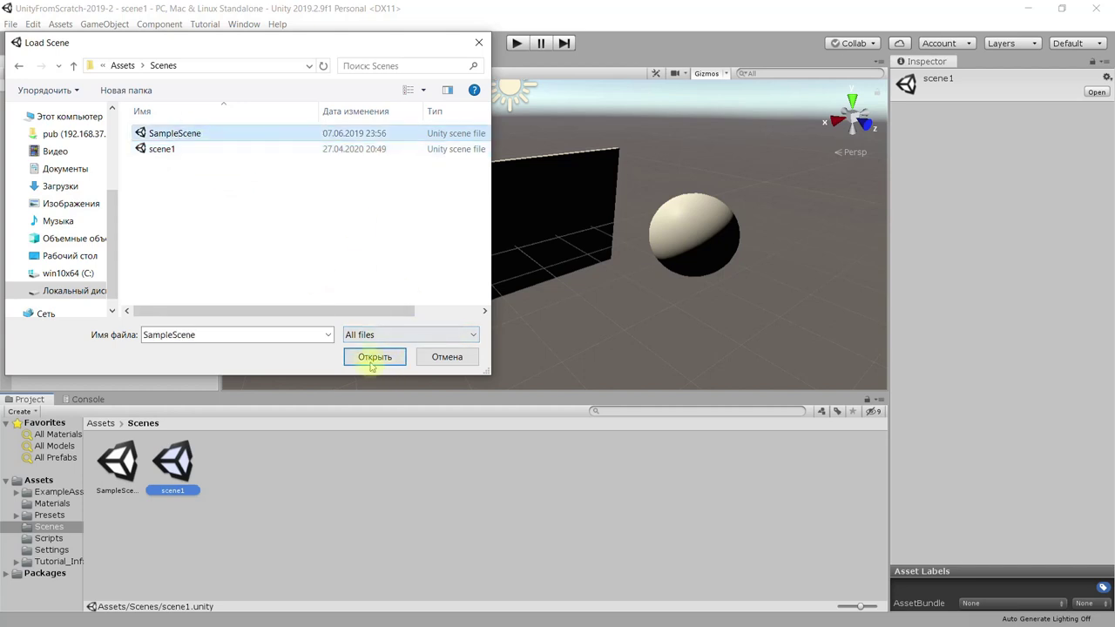
pyautogui.click(374, 356)
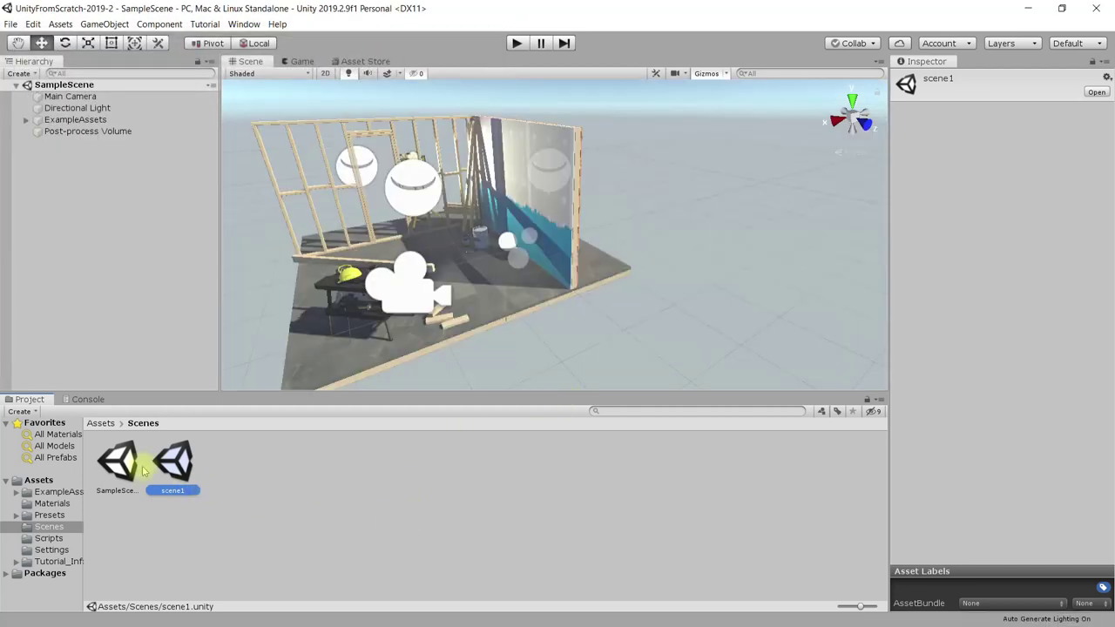
pyautogui.doubleClick(175, 462)
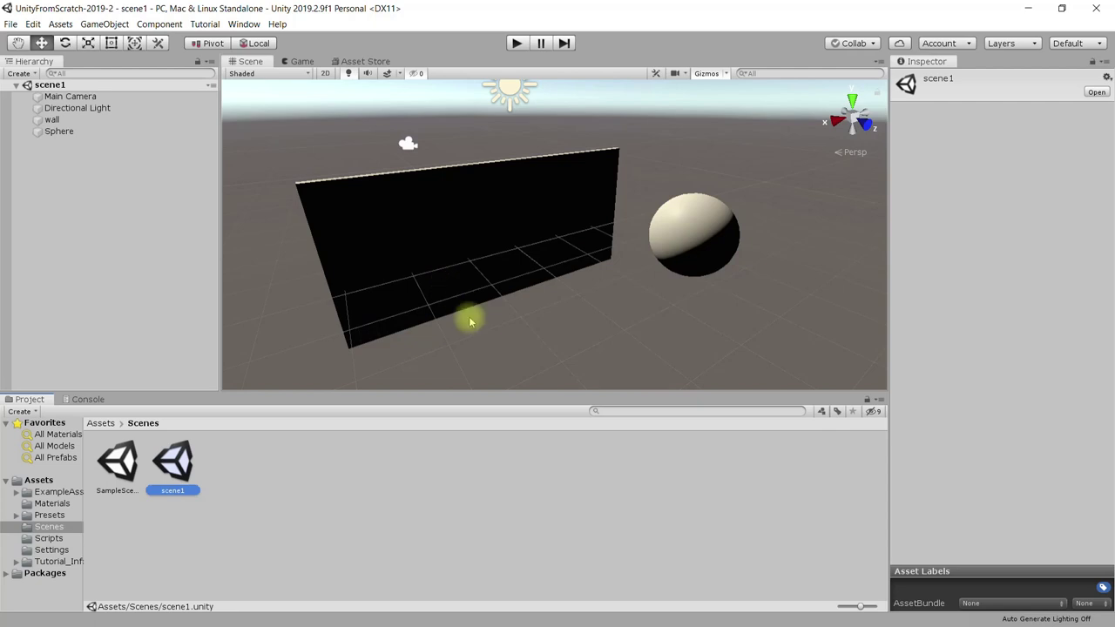
pyautogui.click(100, 423)
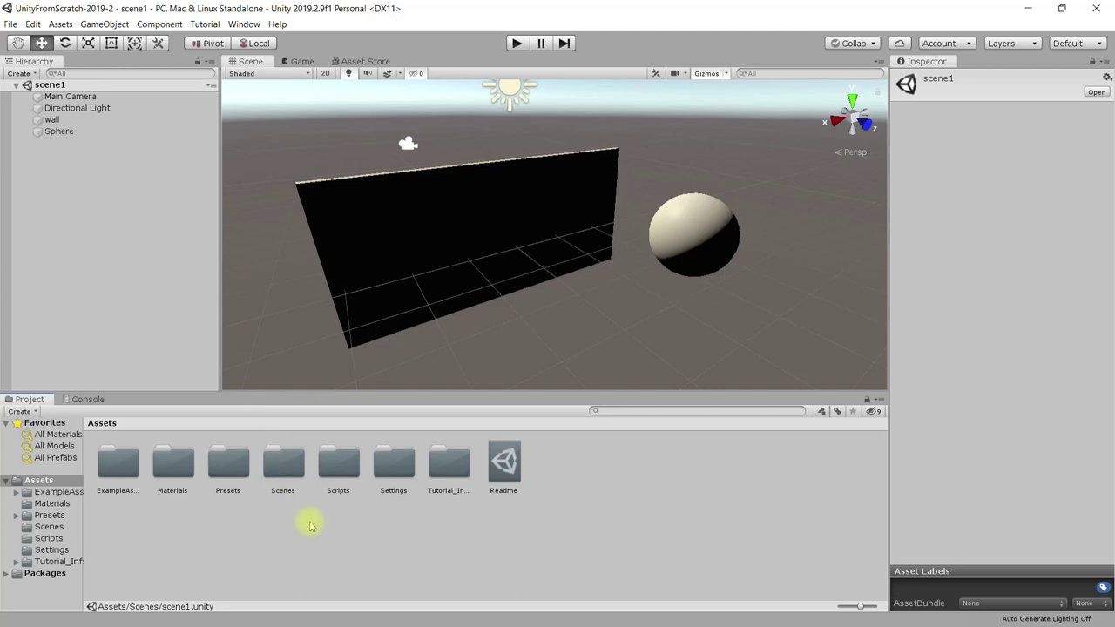
pyautogui.doubleClick(279, 470)
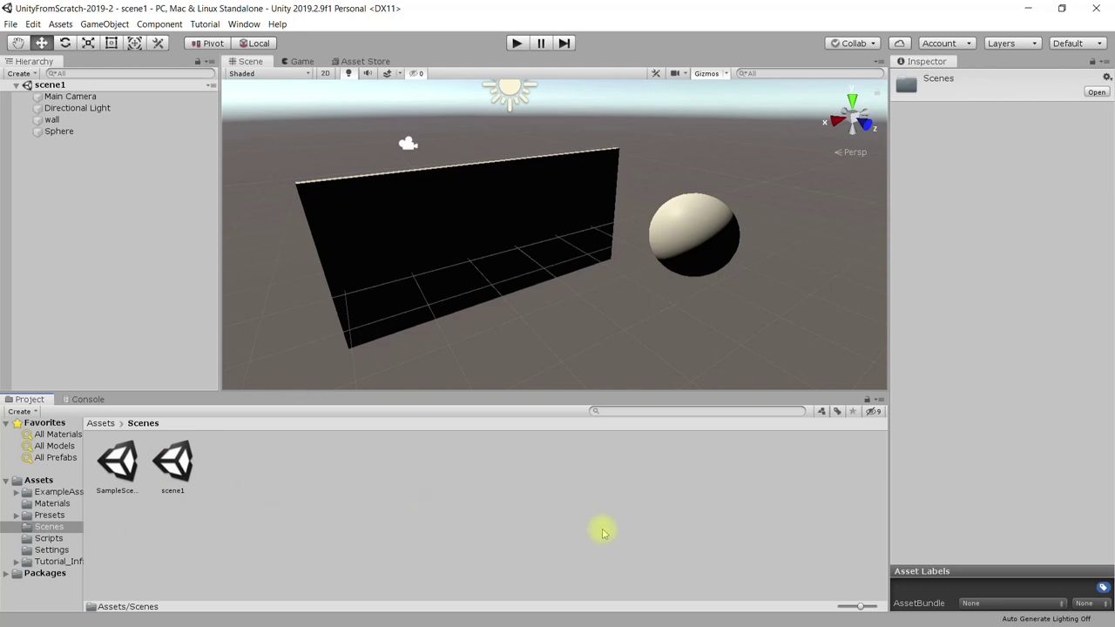
pyautogui.click(105, 24)
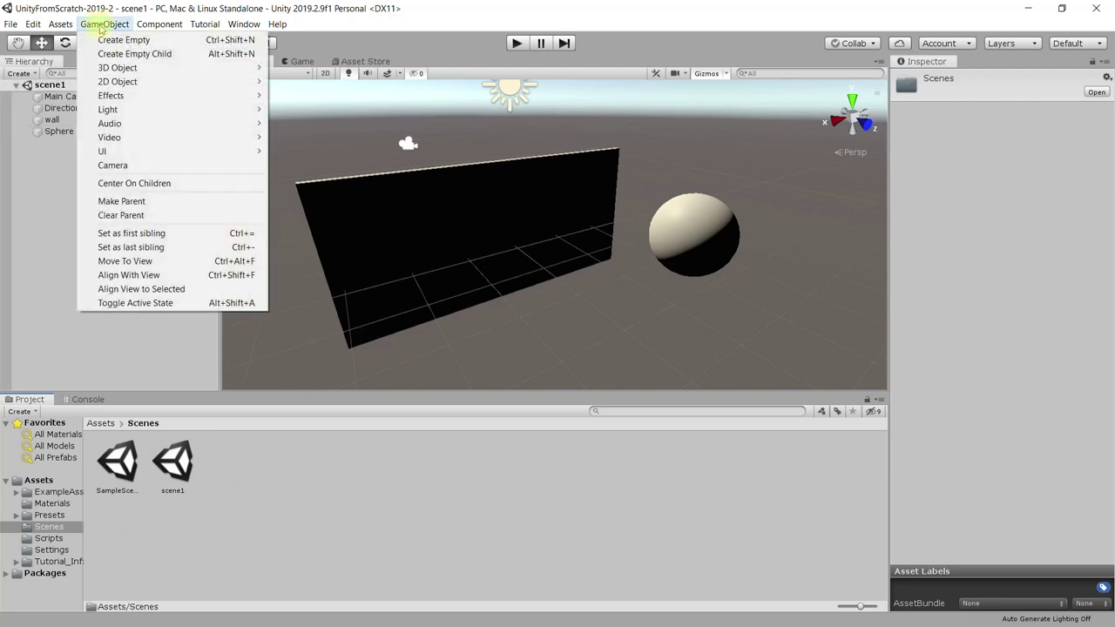
pyautogui.moveTo(117, 68)
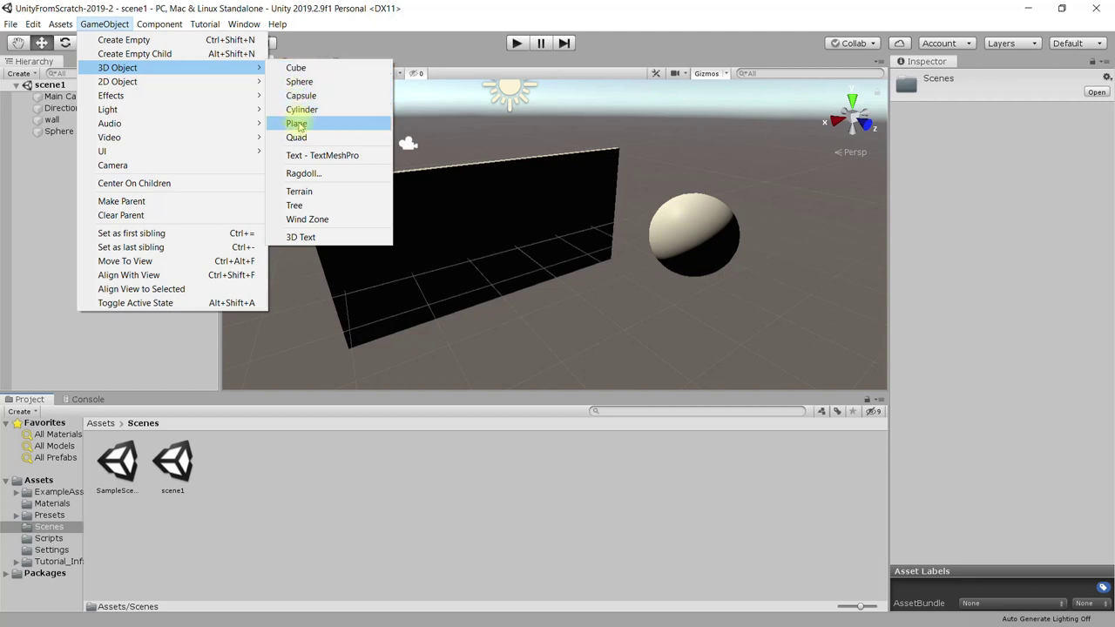
pyautogui.click(527, 349)
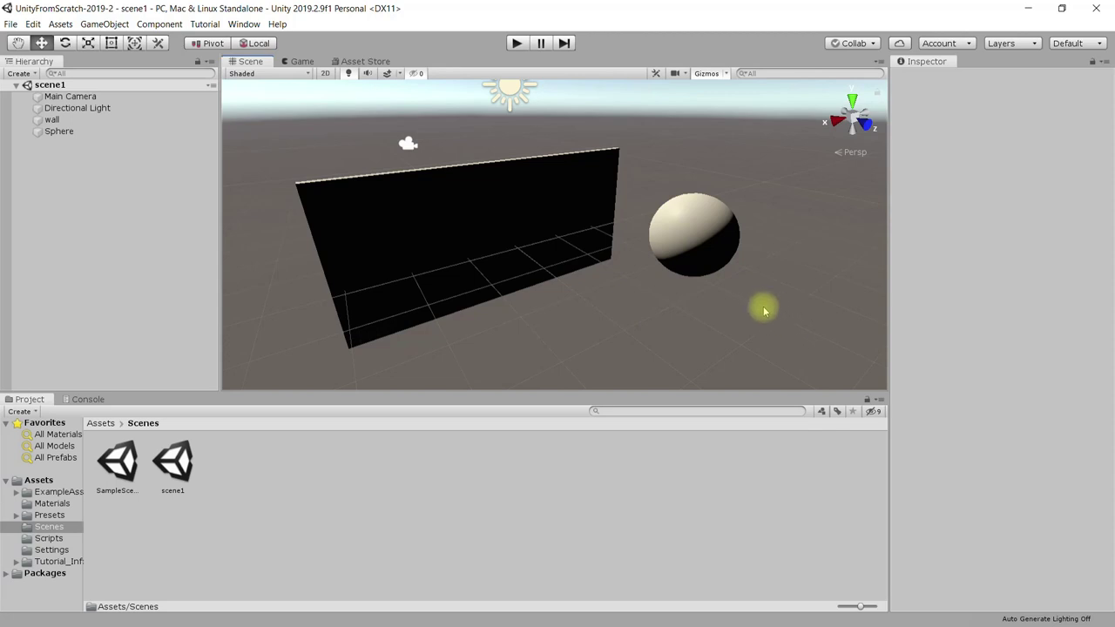